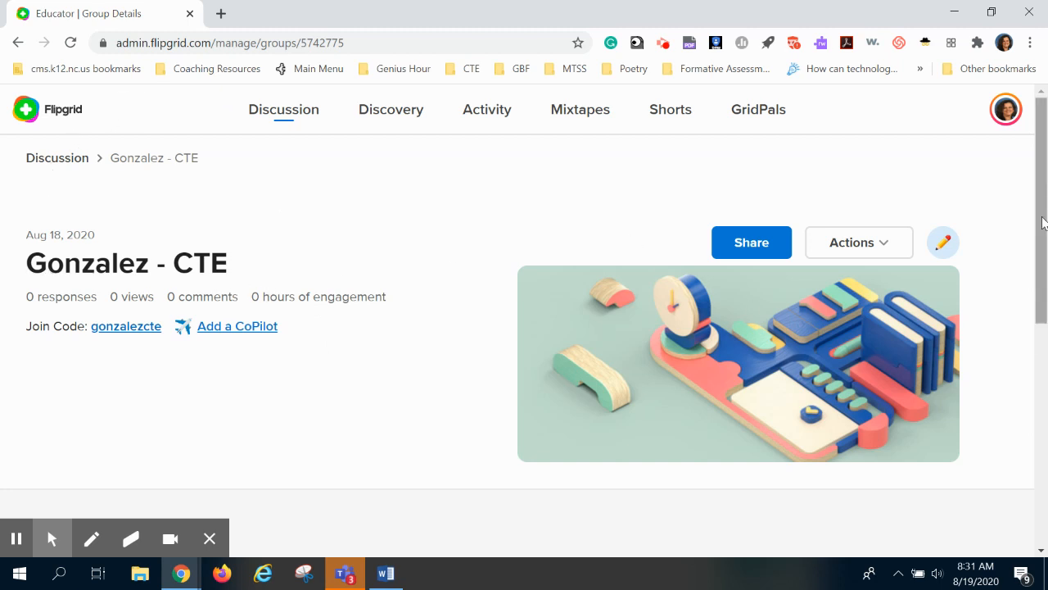
- Start adding a new topic to the group and enter the title Exit Ticket
left_click_drag(1040, 218, 1030, 377)
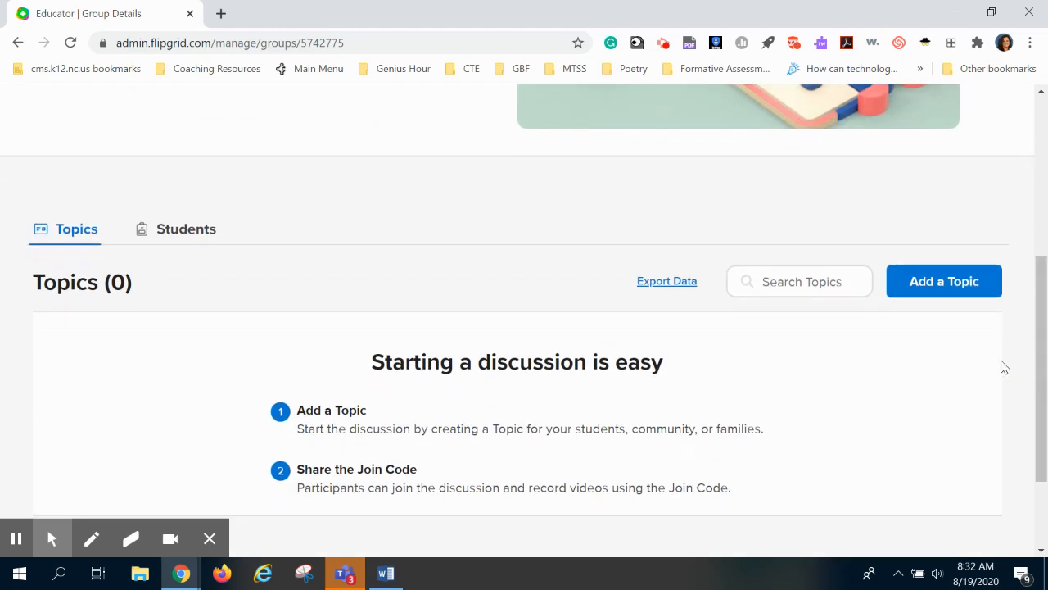
left_click(960, 295)
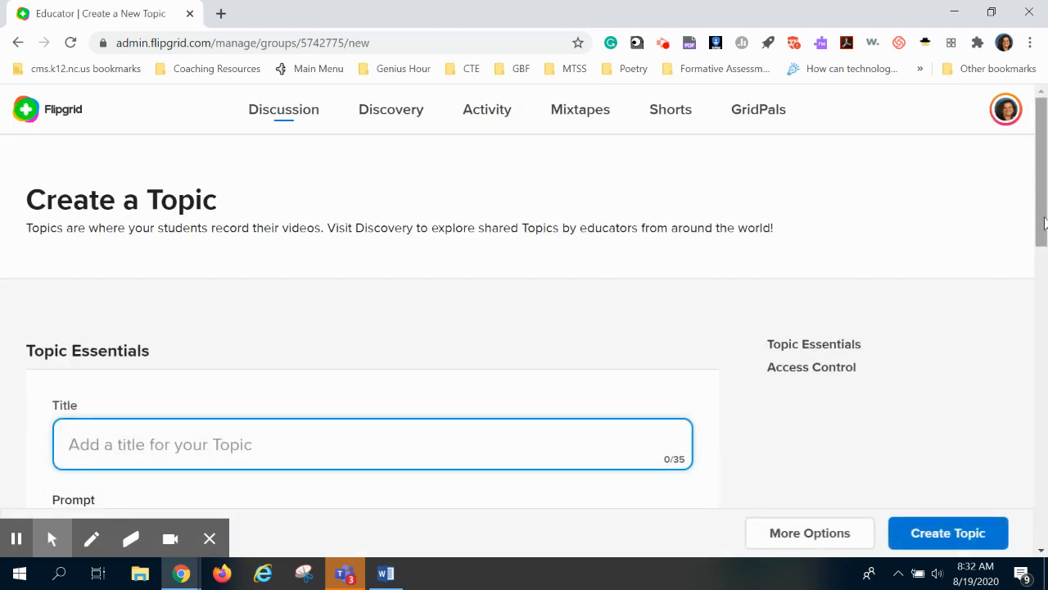
left_click_drag(1044, 223, 1046, 279)
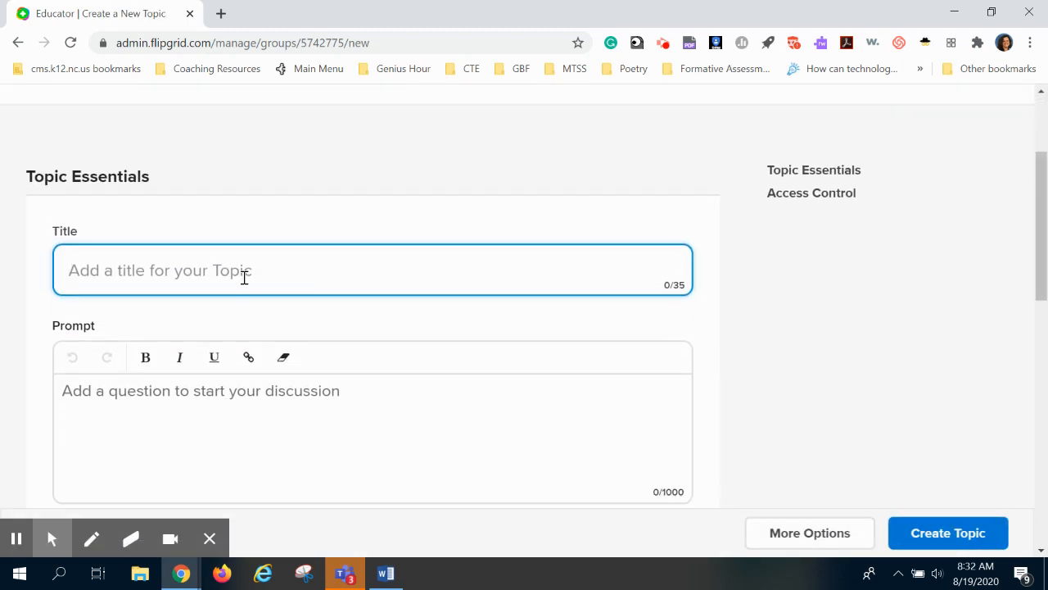
type("Exit Ticket")
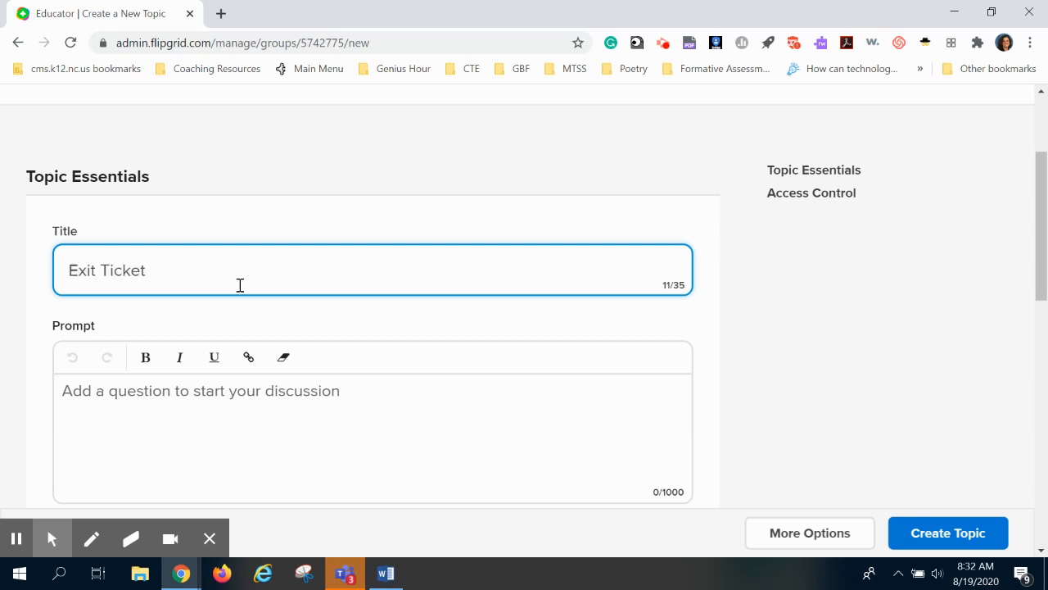
- Enter the prompt What was your greatest takeaway from today's session?
left_click_drag(1043, 236, 1044, 298)
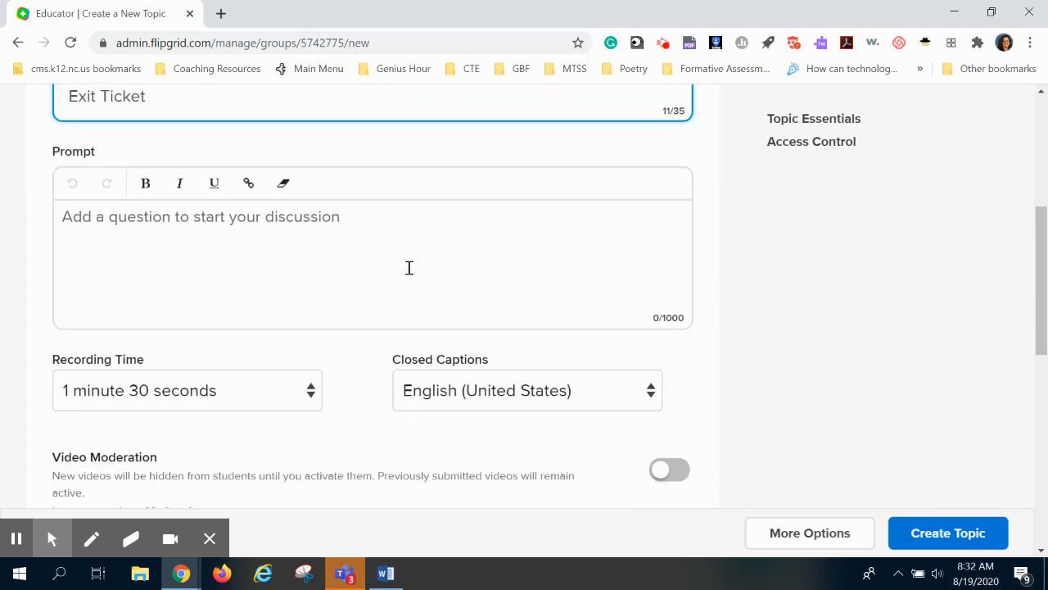
left_click(349, 221)
type("W")
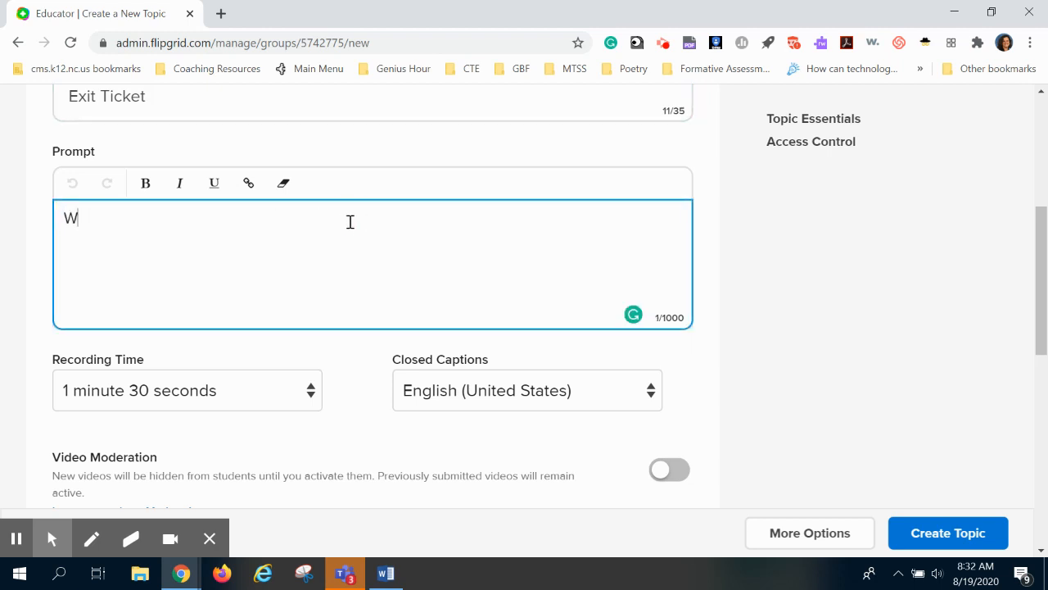
type("hat was your greatest")
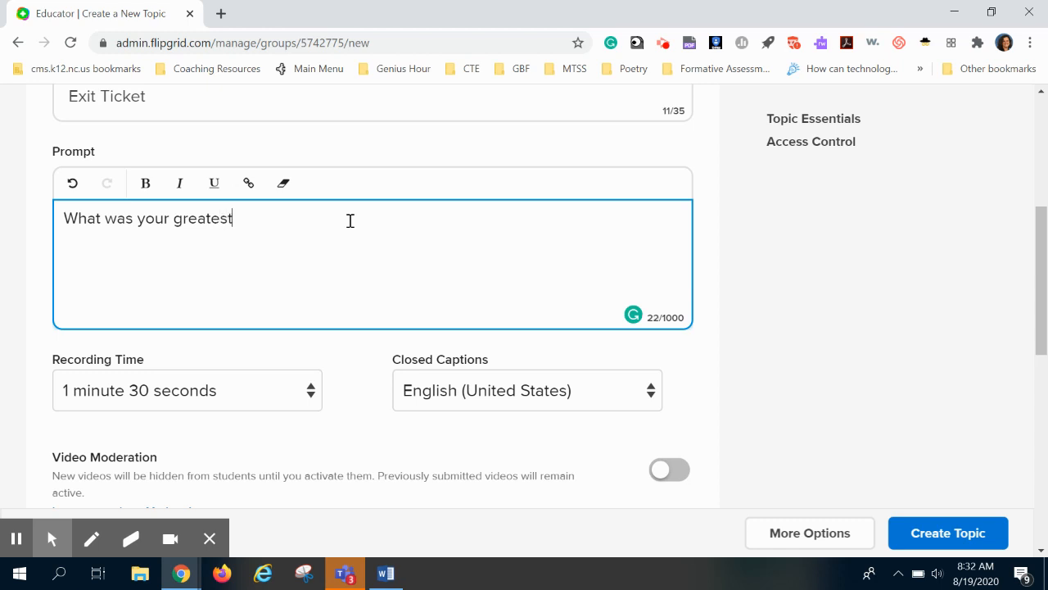
type(" takeaway from today")
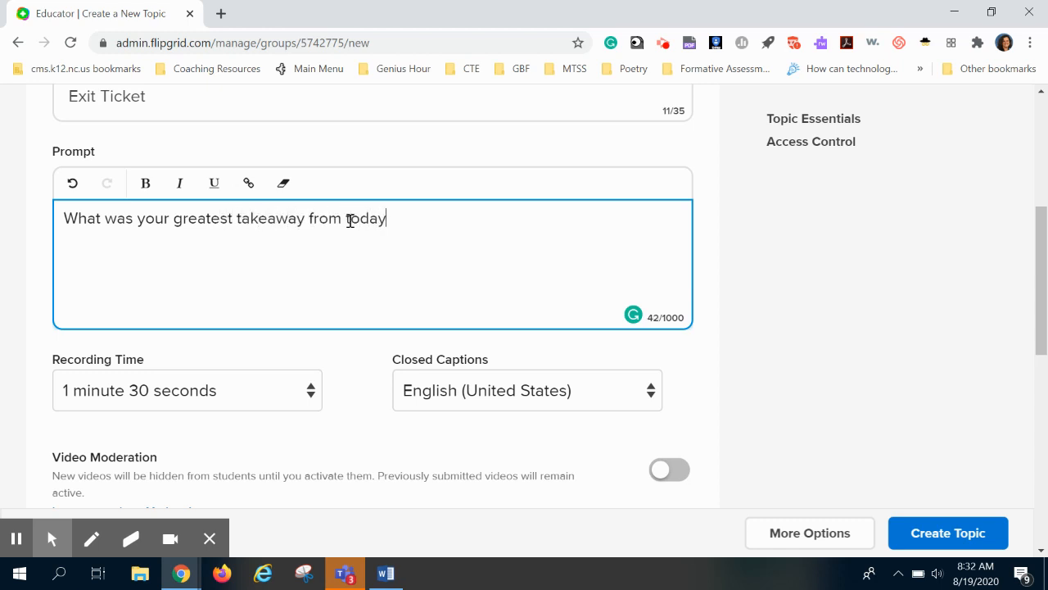
type("'s session?")
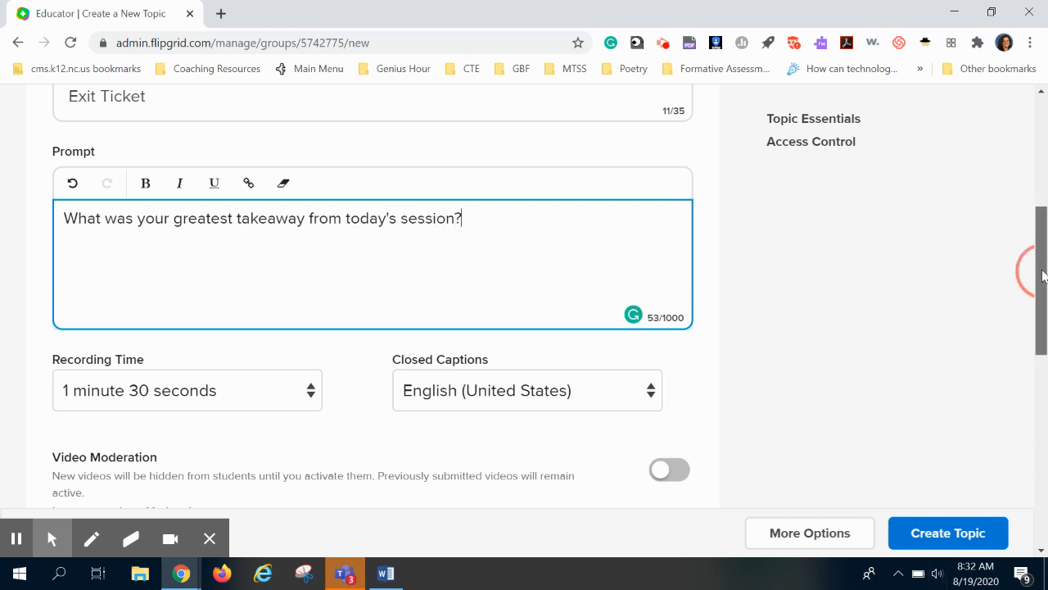
left_click_drag(1044, 269, 1046, 326)
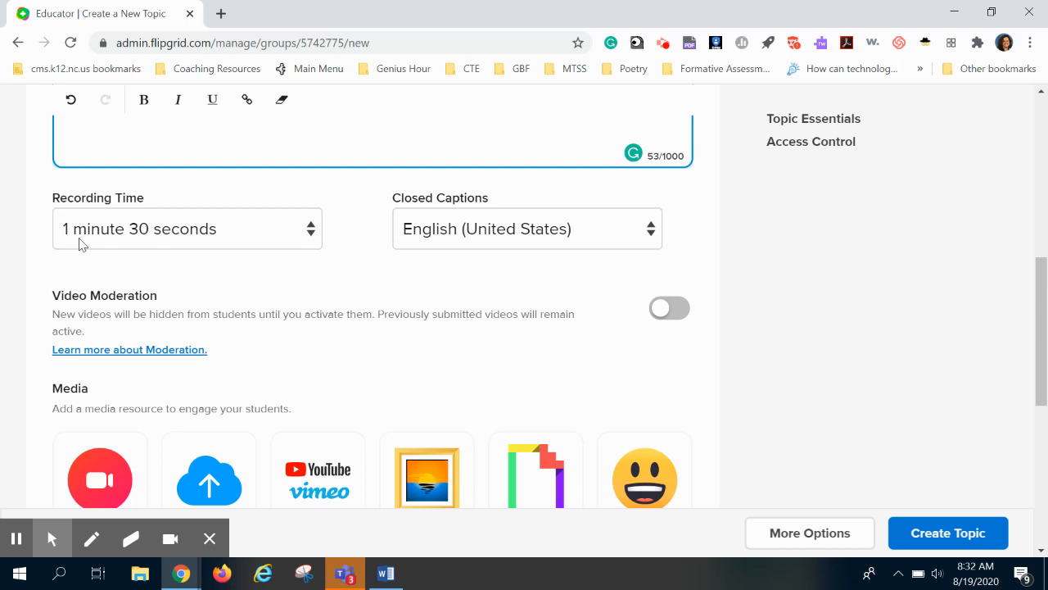
left_click(310, 234)
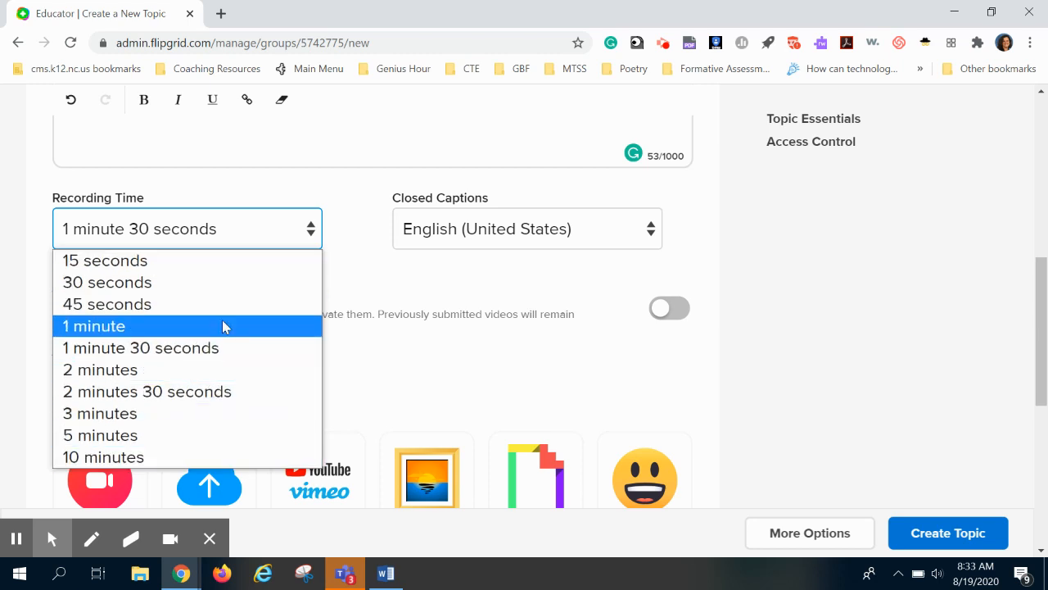
left_click(230, 236)
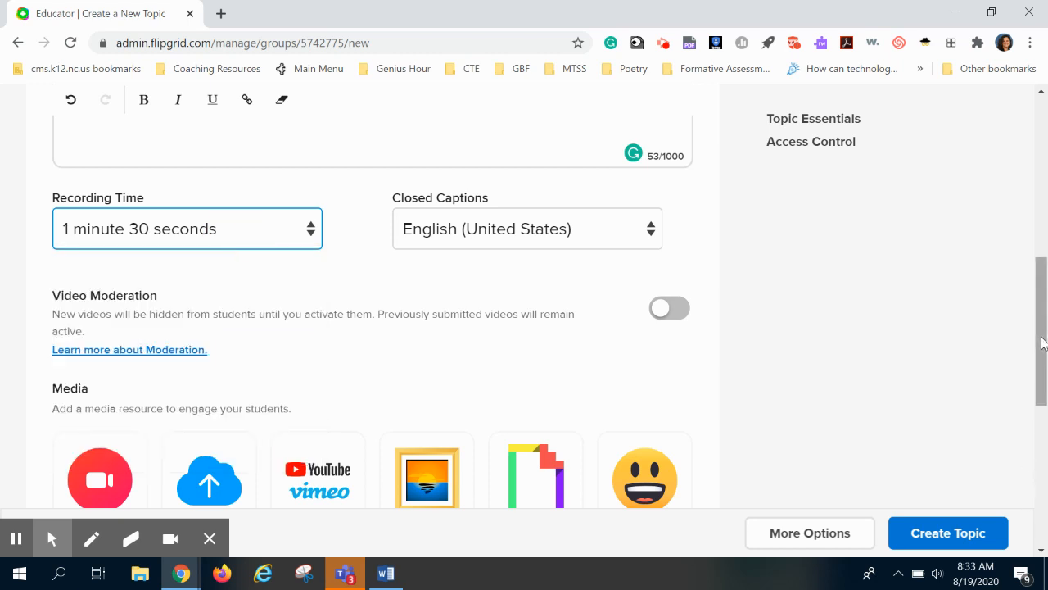
- Open the image upload dialog in the Media section and start browsing for a file
scroll(1042, 342, "down", 1)
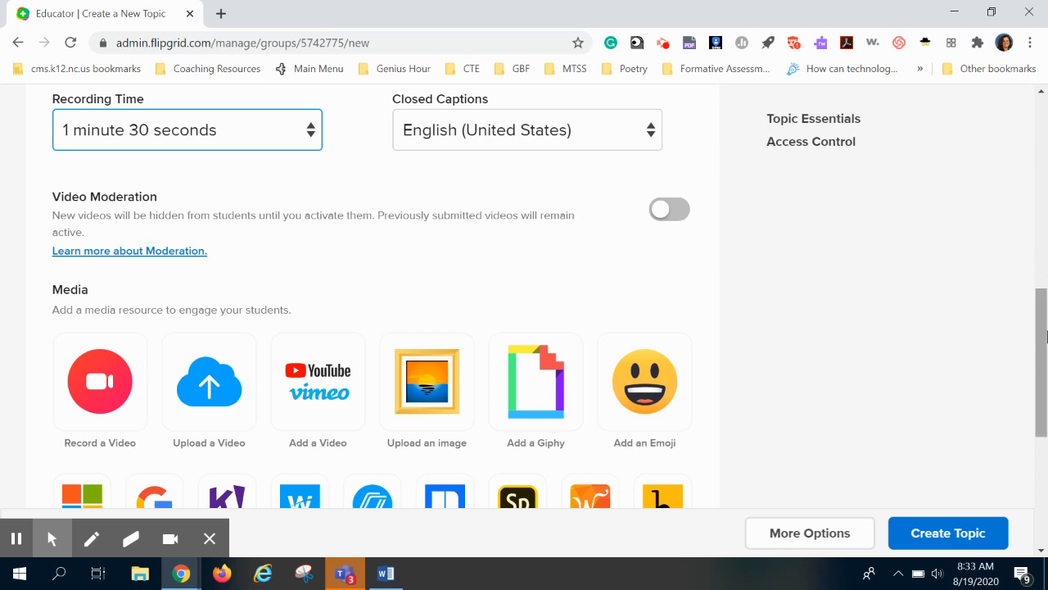
left_click_drag(1041, 339, 1041, 379)
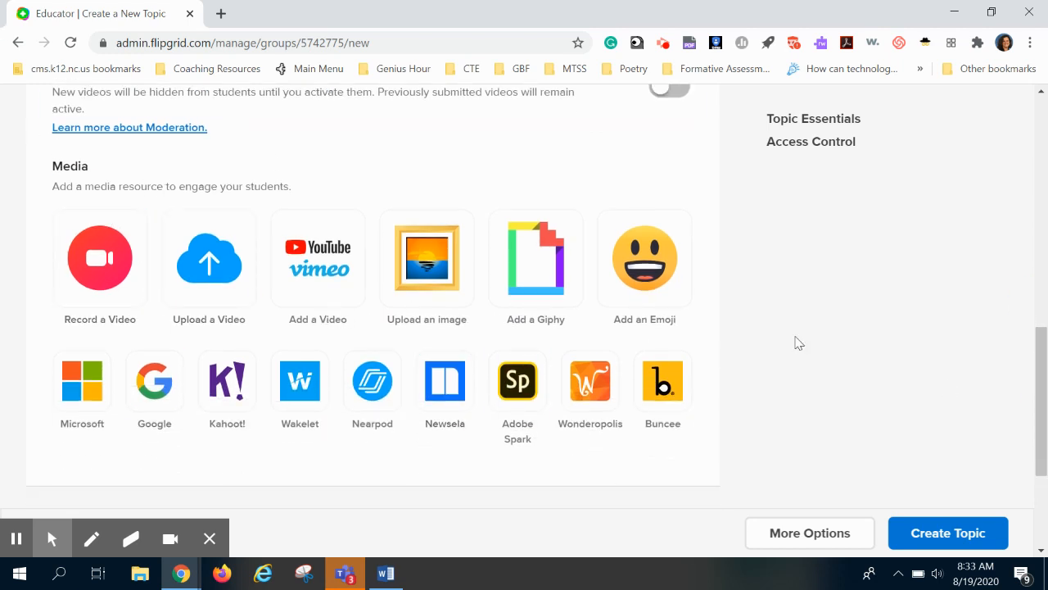
mouse_move(1044, 358)
left_mouse_down()
mouse_move(1029, 456)
mouse_move(1042, 331)
mouse_move(1045, 364)
left_mouse_up()
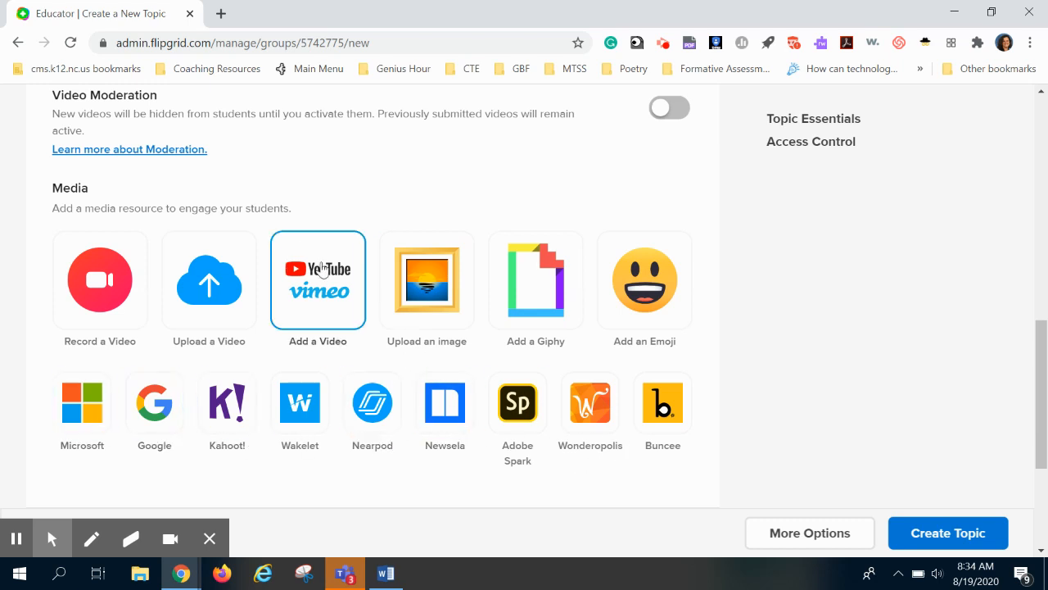
left_click(435, 280)
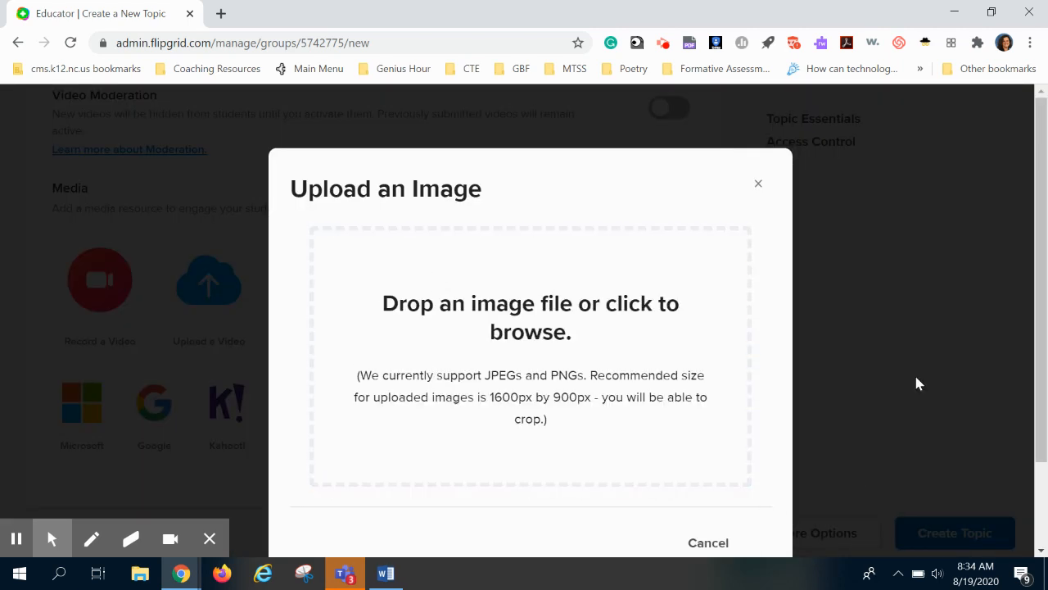
left_click_drag(1040, 368, 1040, 428)
left_click(487, 249)
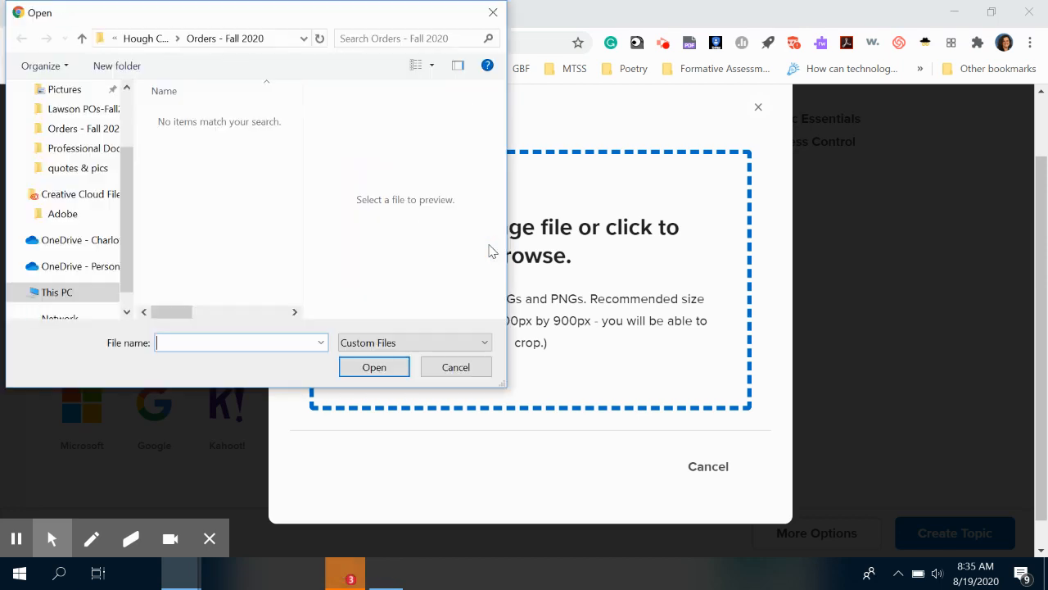
- Navigate the file browser to the quotes & pics folder on the Desktop
scroll(118, 212, "down", 2)
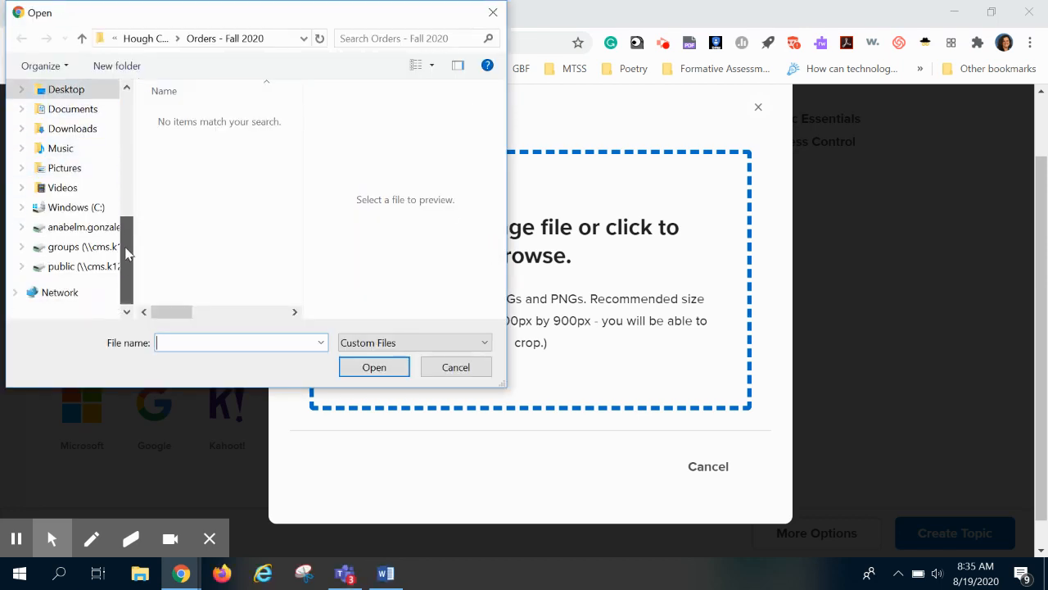
scroll(109, 187, "up", 4)
left_click(109, 187)
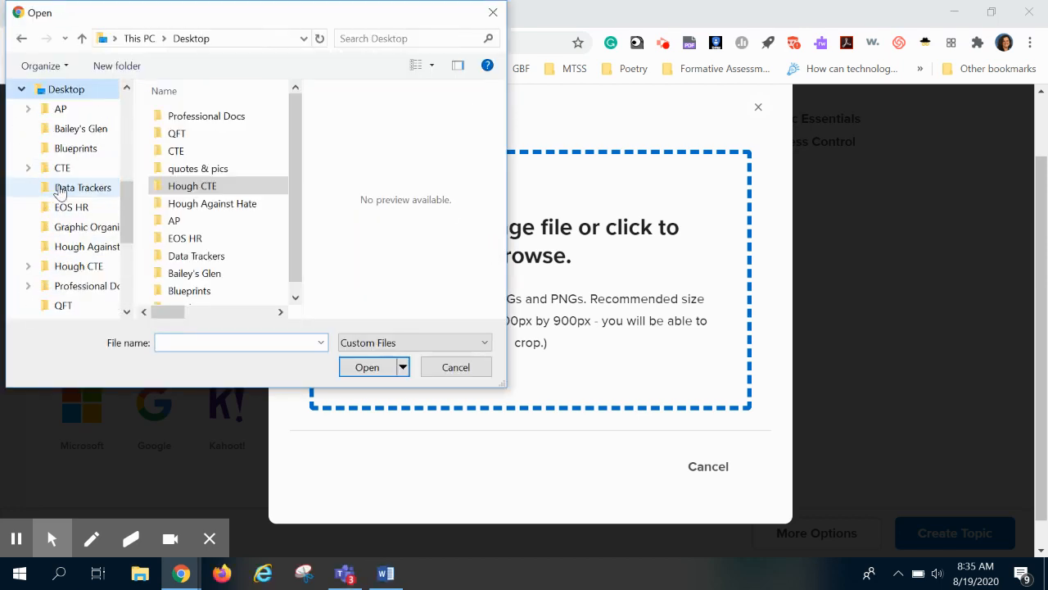
left_click(225, 172)
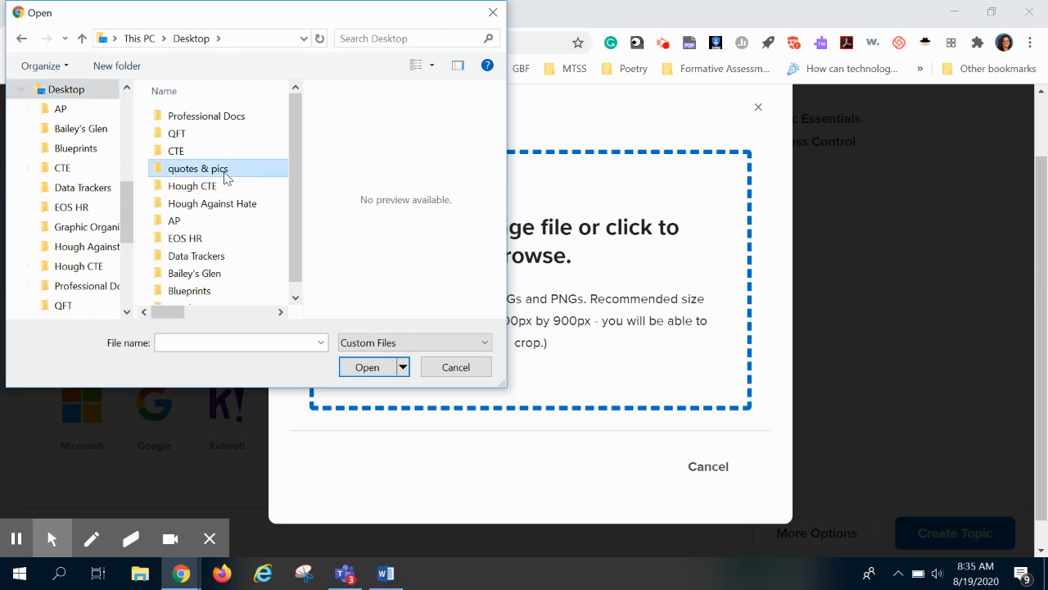
left_click(226, 169)
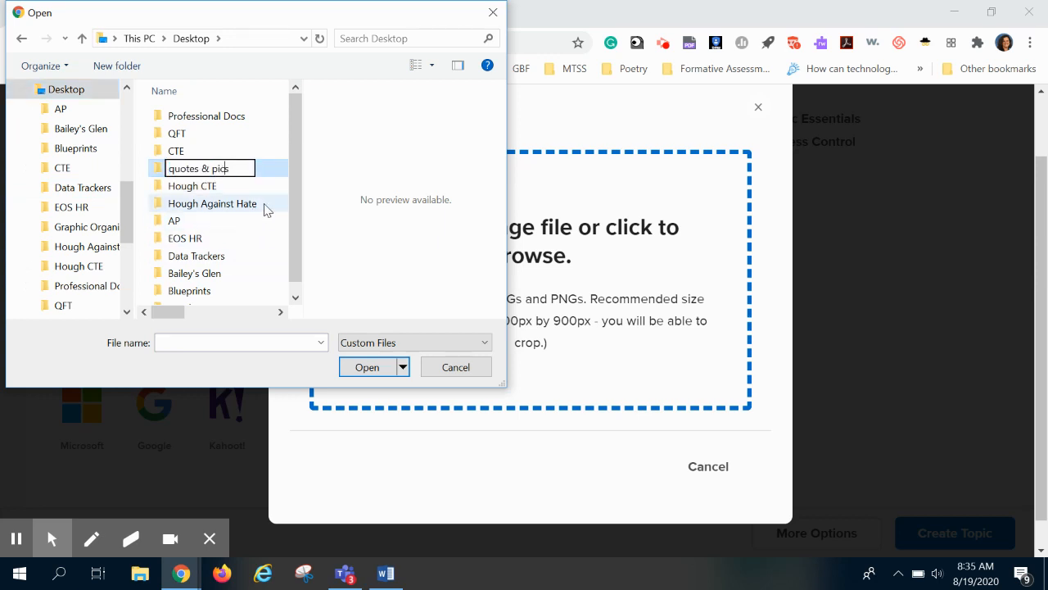
left_click(254, 239)
left_click(170, 170)
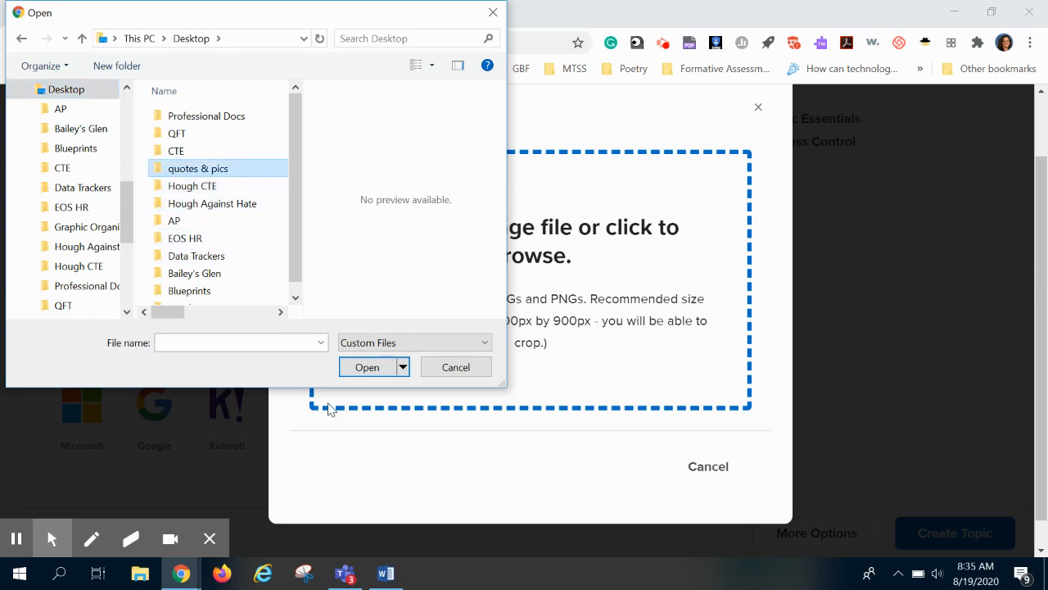
left_click(371, 373)
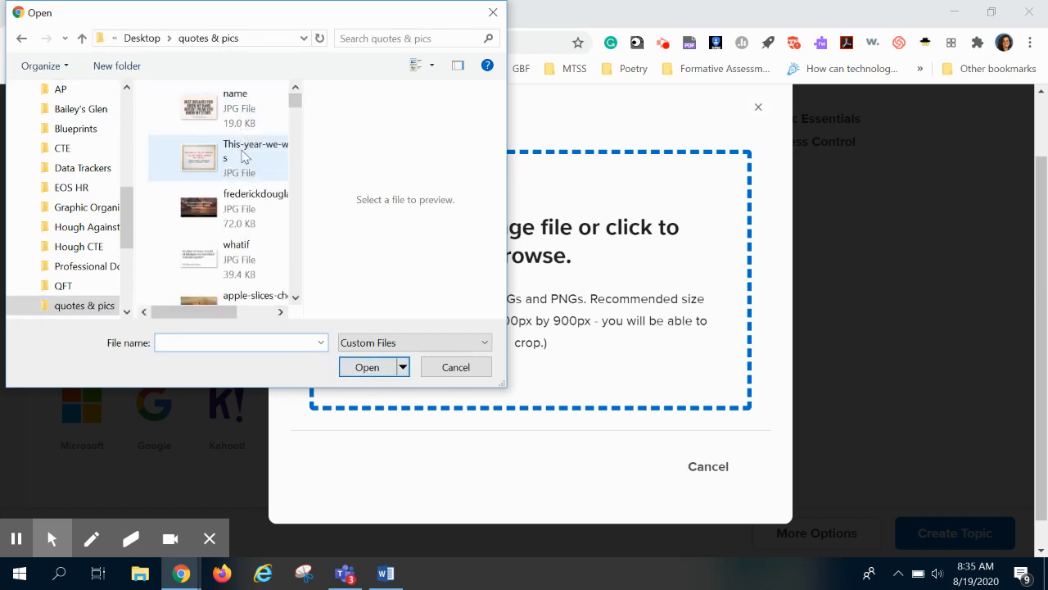
- Preview the quote images and open the whatif image
left_click(243, 157)
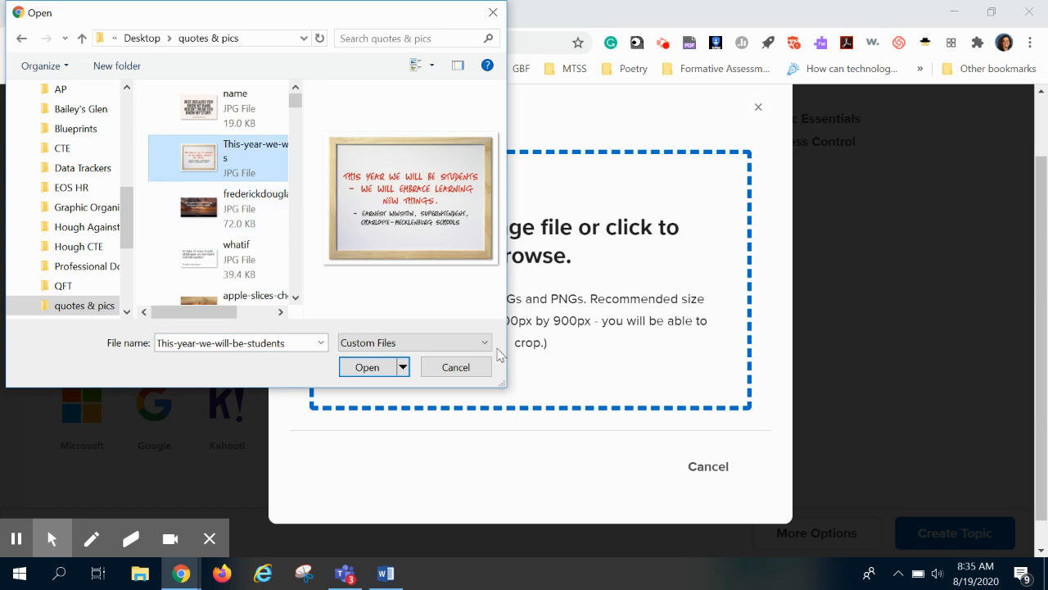
left_click(237, 225)
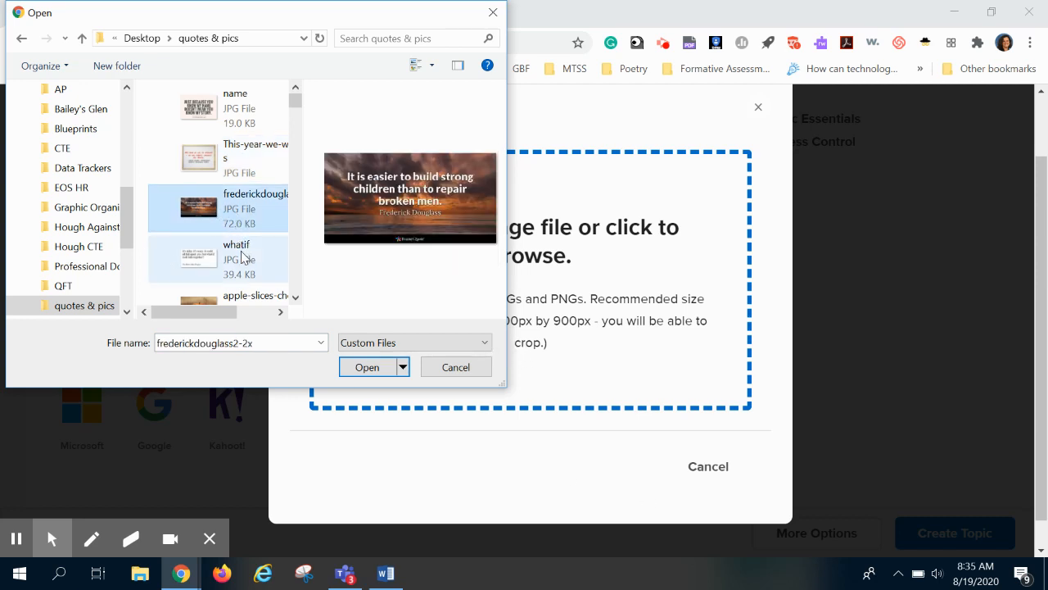
left_click(243, 257)
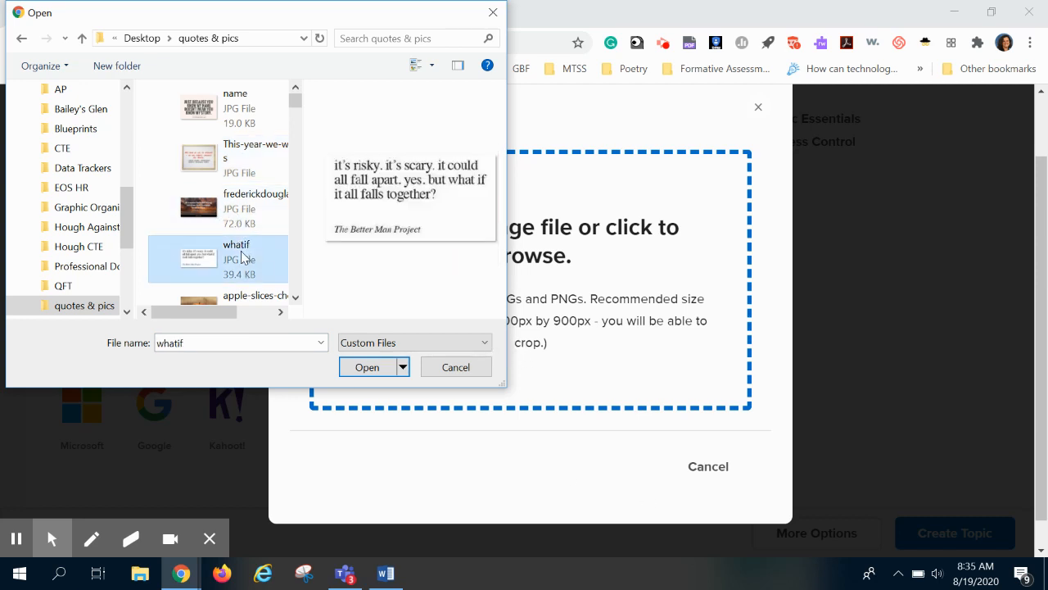
left_click(366, 368)
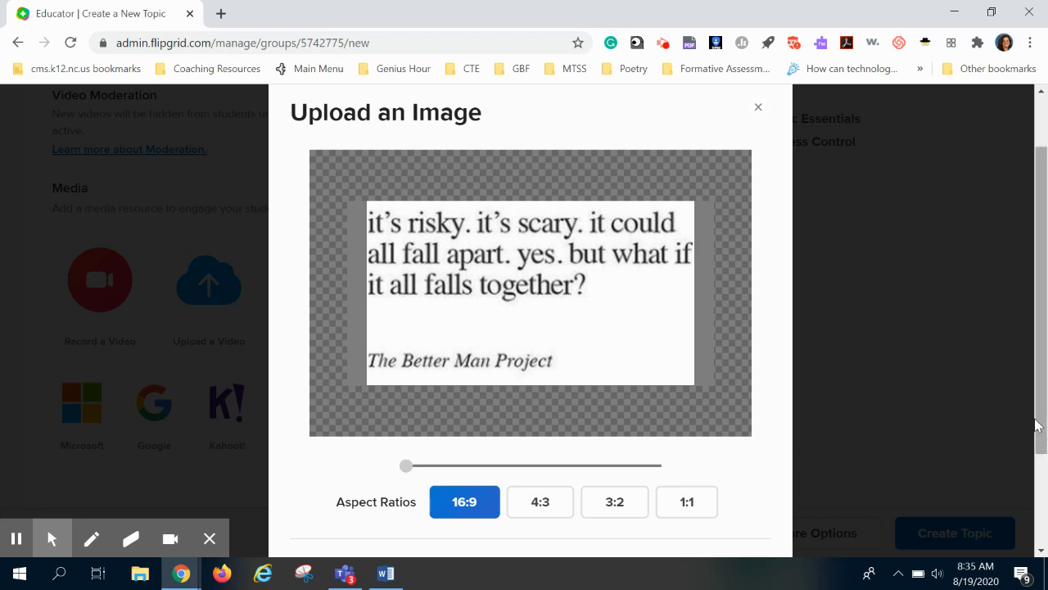
- Compare aspect ratios and crop the image at 16:9
left_click_drag(1040, 425, 1043, 524)
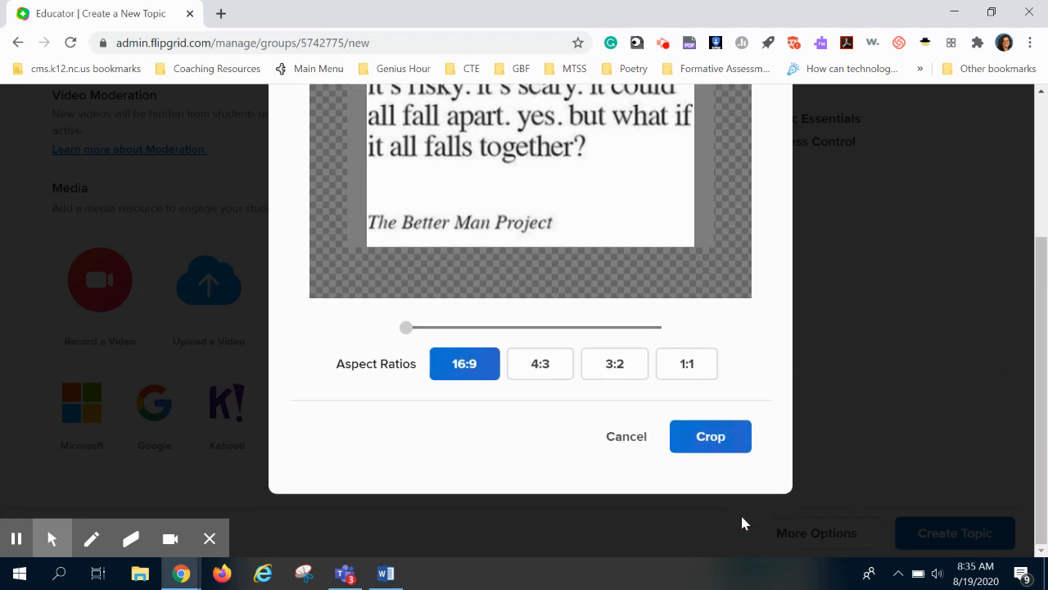
left_click(546, 368)
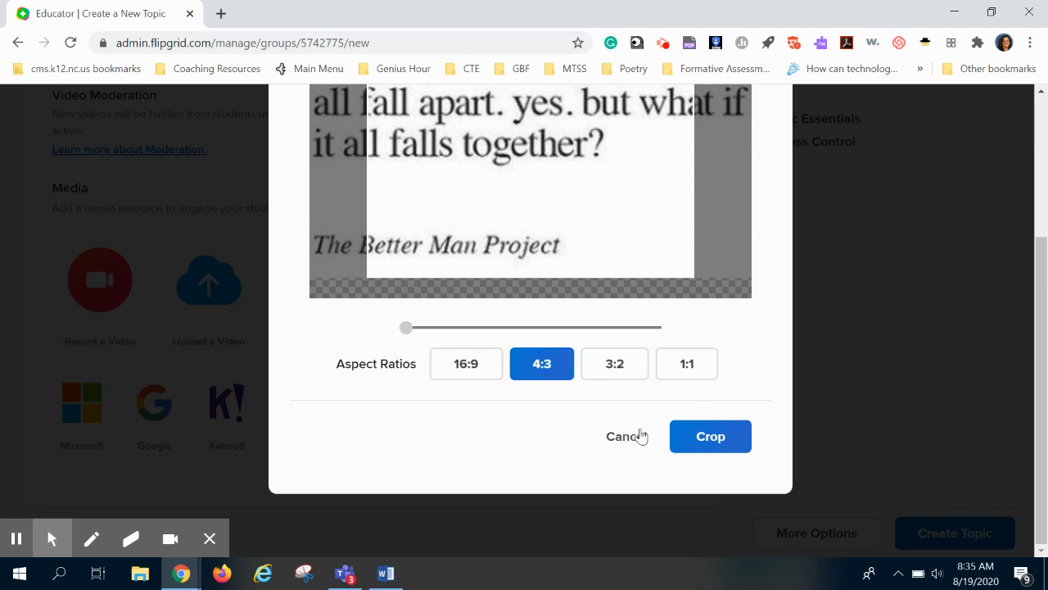
left_click(627, 366)
left_click(675, 370)
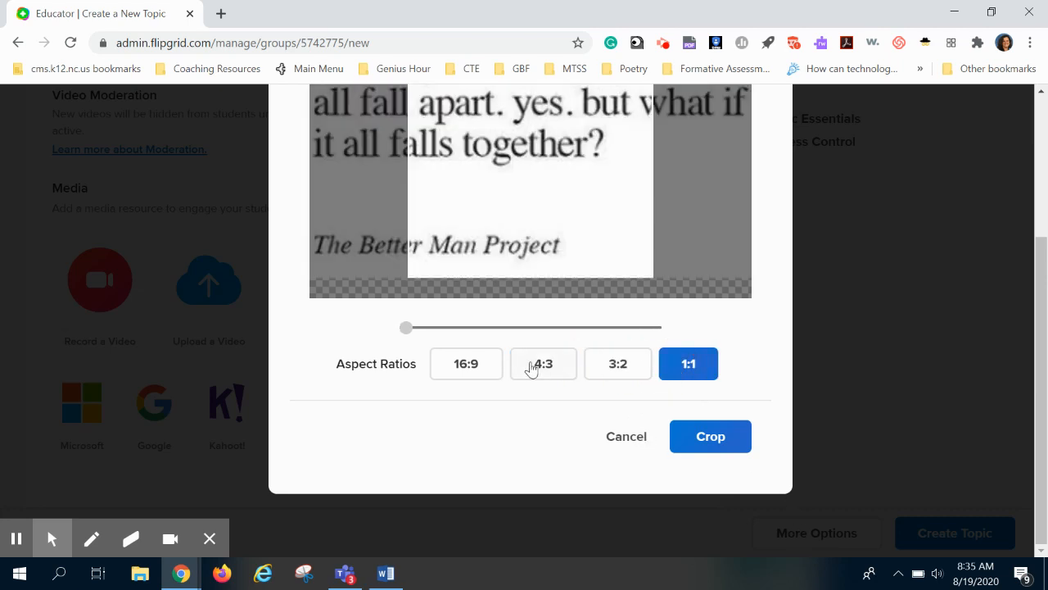
left_click(482, 367)
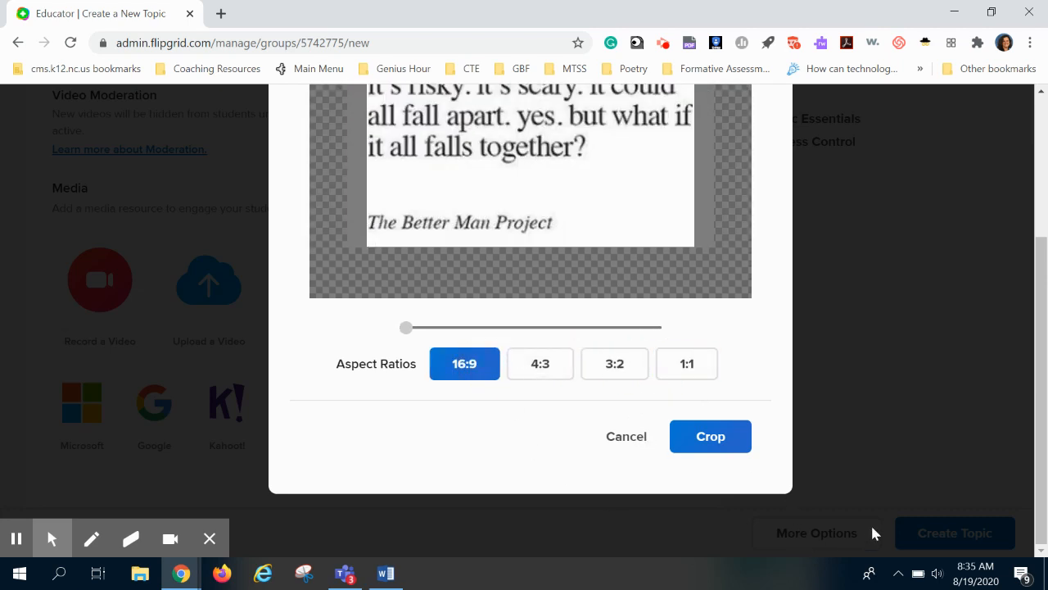
left_click(713, 442)
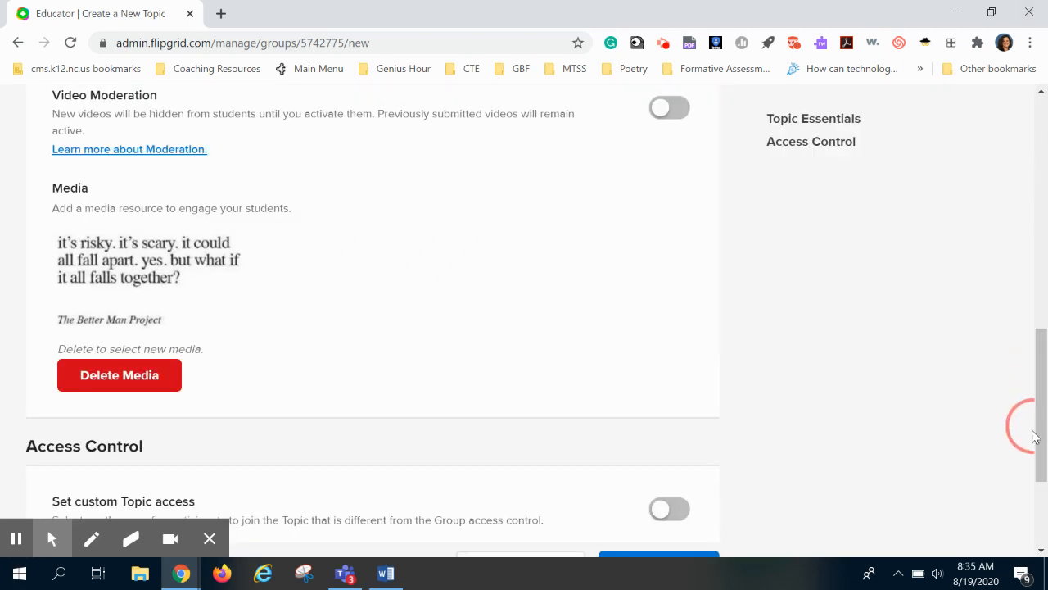
- Expand More Options to reveal the additional topic settings
left_click_drag(1041, 374, 1026, 482)
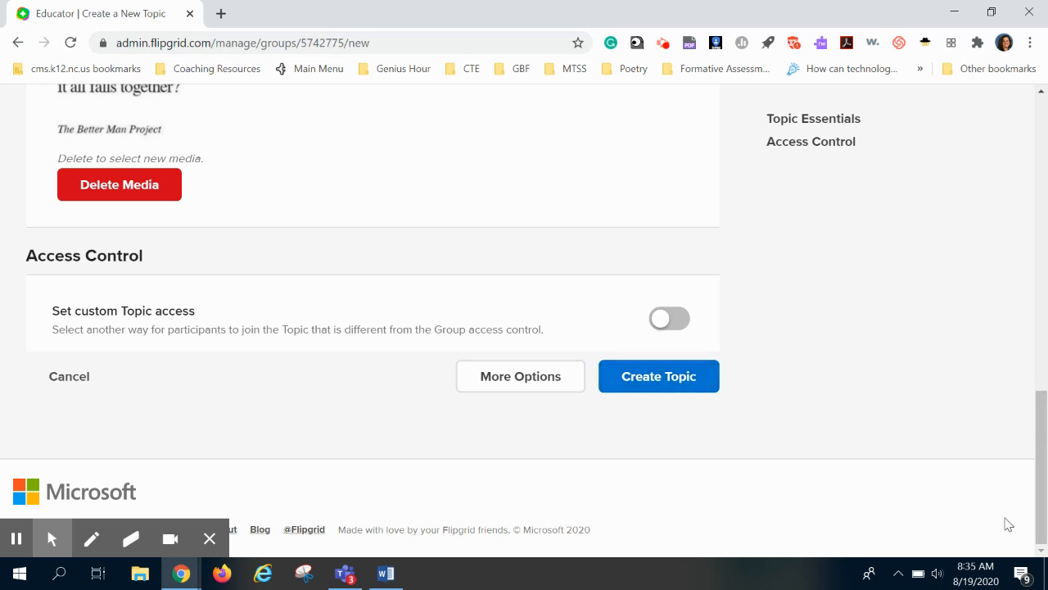
left_click(498, 385)
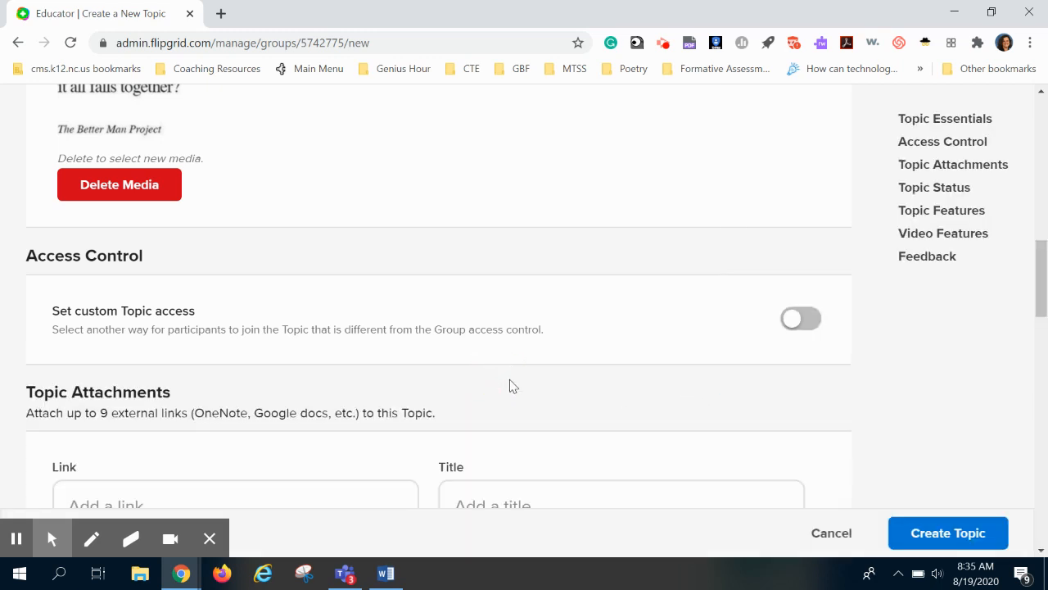
left_click_drag(1043, 272, 1032, 315)
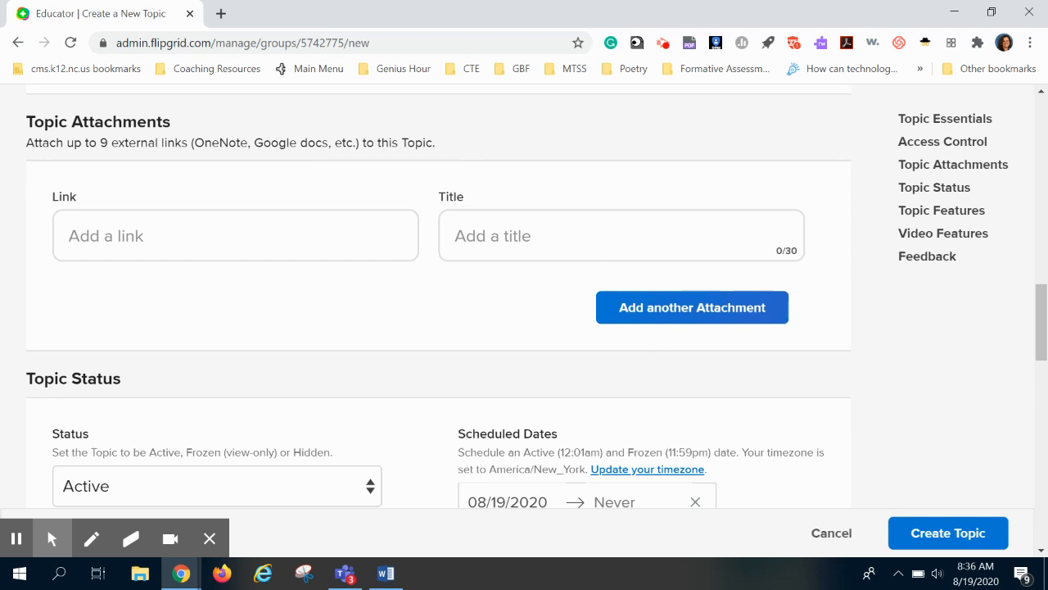
- Review the Topic Status options, keeping the topic's status as Active
mouse_move(1044, 342)
left_mouse_down()
mouse_move(1044, 379)
mouse_move(1043, 357)
left_mouse_up()
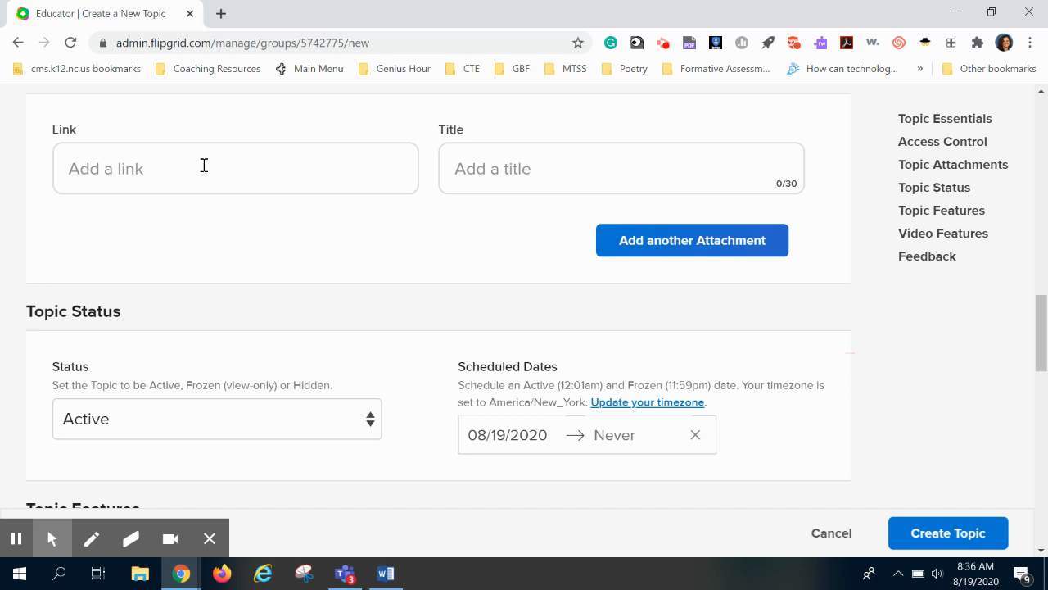
left_click(1041, 363)
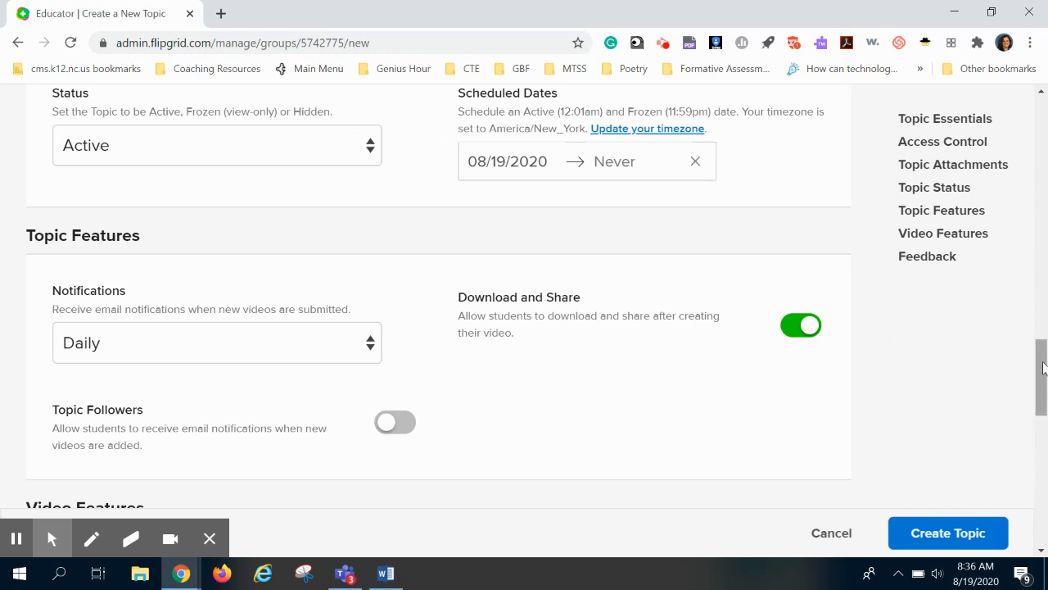
mouse_move(1045, 378)
left_mouse_down()
mouse_move(1042, 364)
mouse_move(1043, 378)
left_mouse_up()
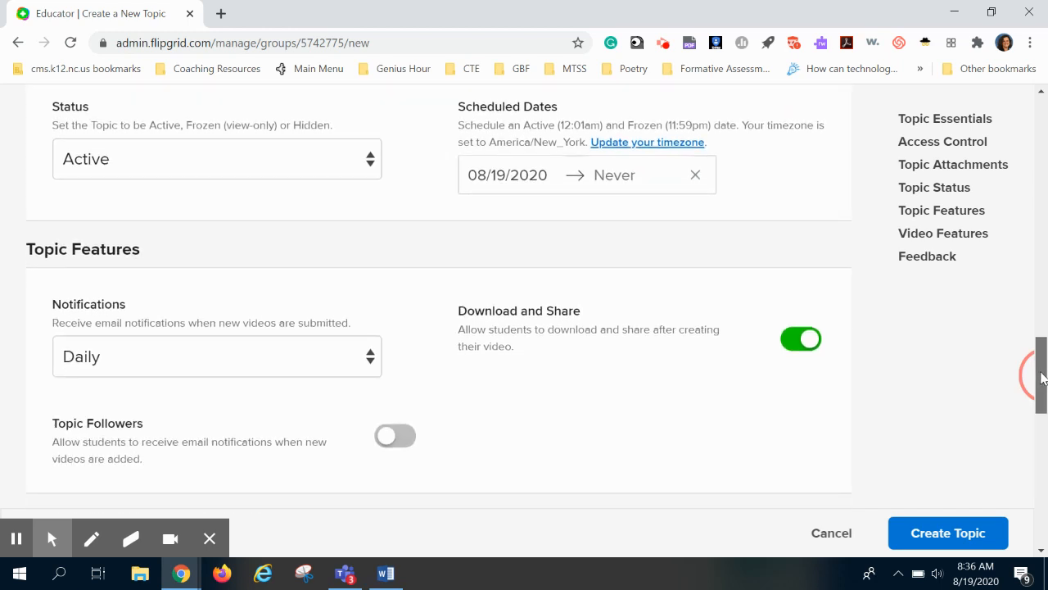
left_click(366, 167)
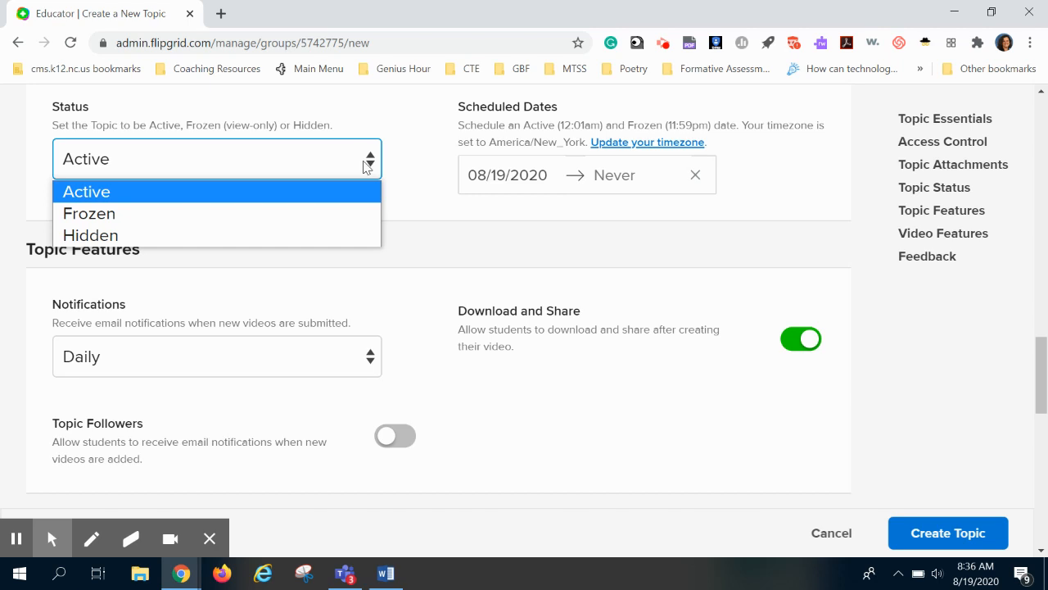
left_click(407, 145)
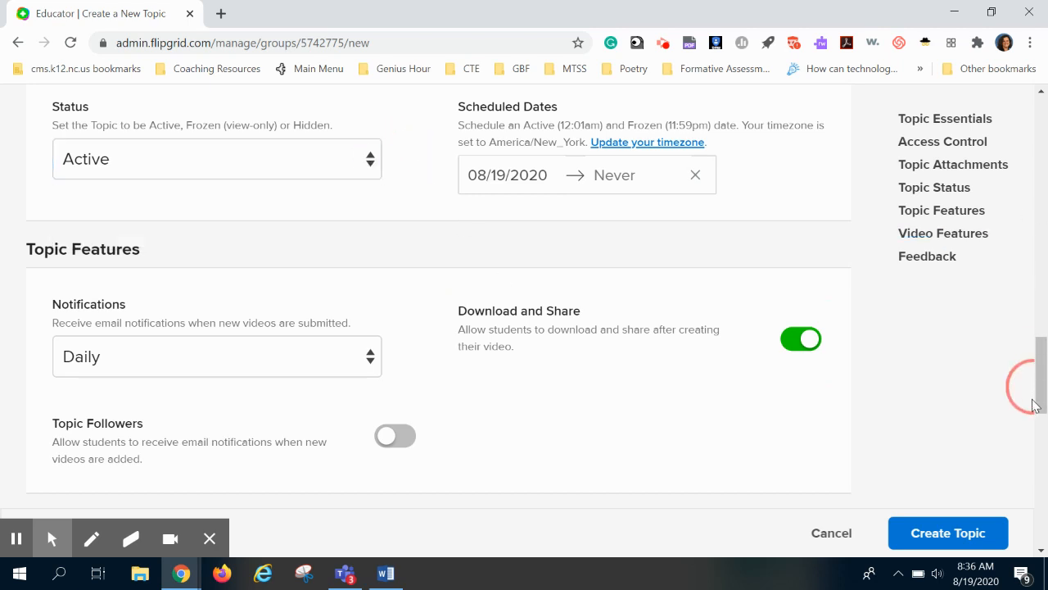
- Review the Topic Features and Video Features settings, switching Video Comments off and back on
scroll(1029, 371, "down", 2)
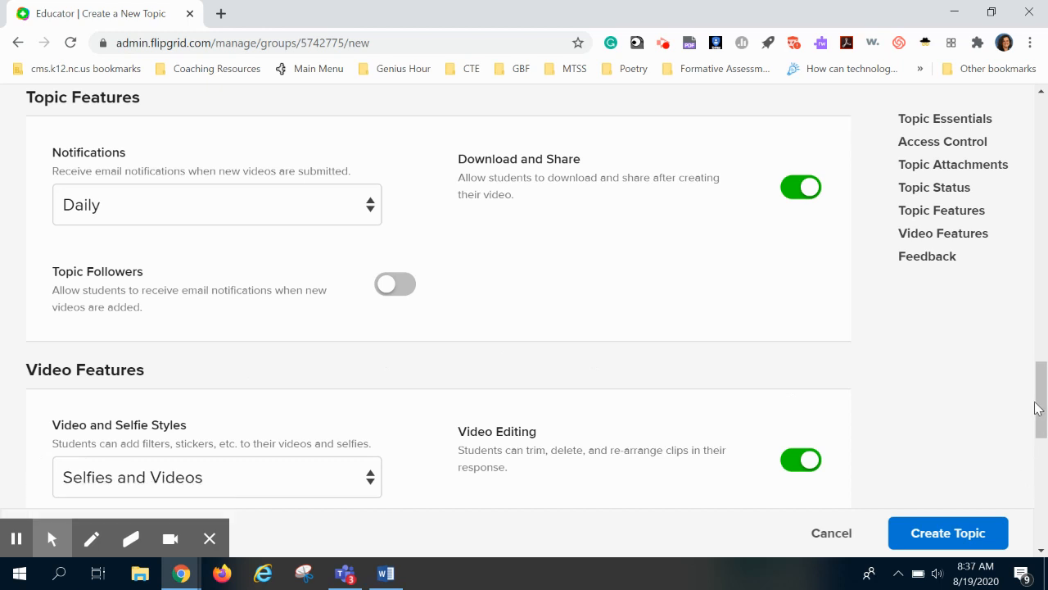
left_click_drag(1037, 416, 1037, 421)
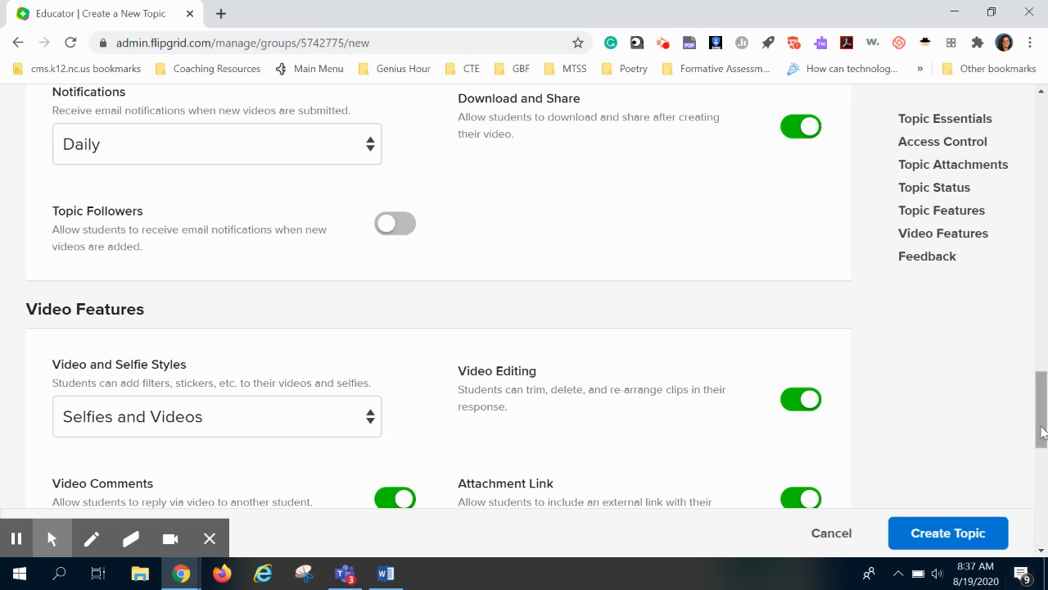
left_click_drag(1042, 433, 1042, 463)
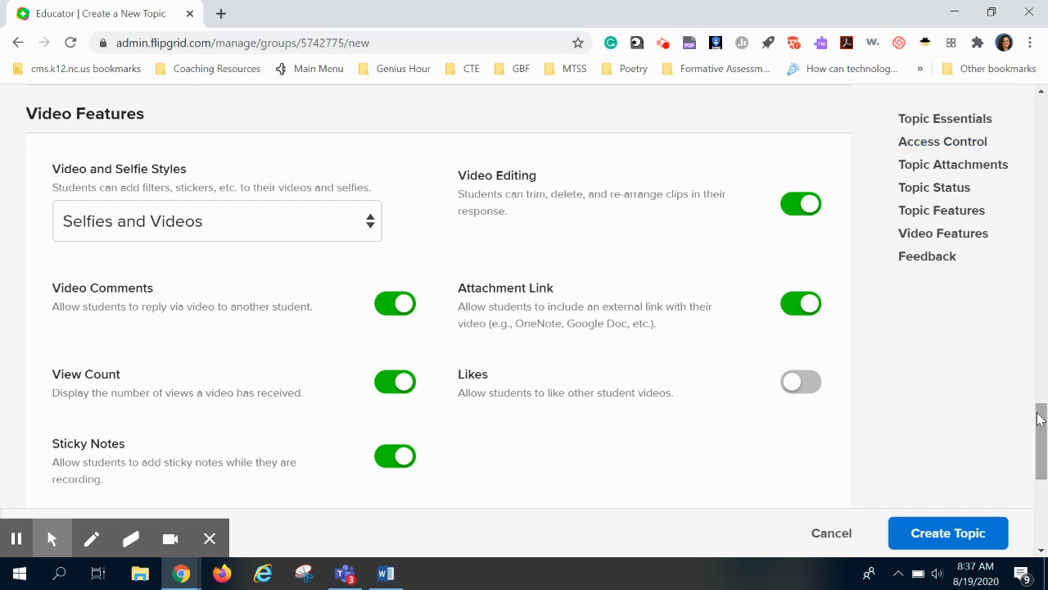
left_click_drag(1040, 409, 1040, 421)
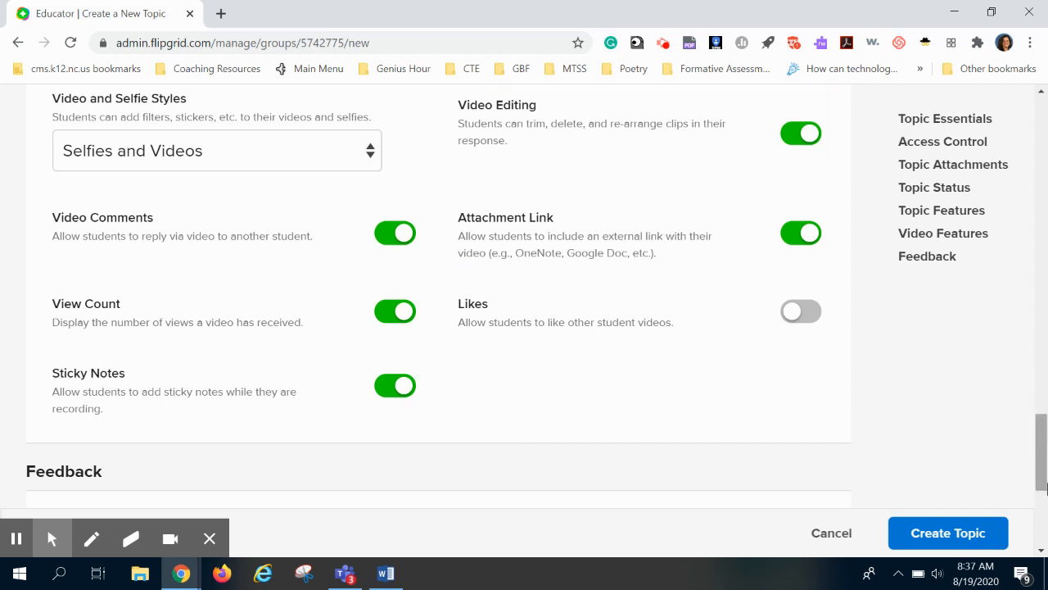
left_click_drag(1041, 455, 1042, 461)
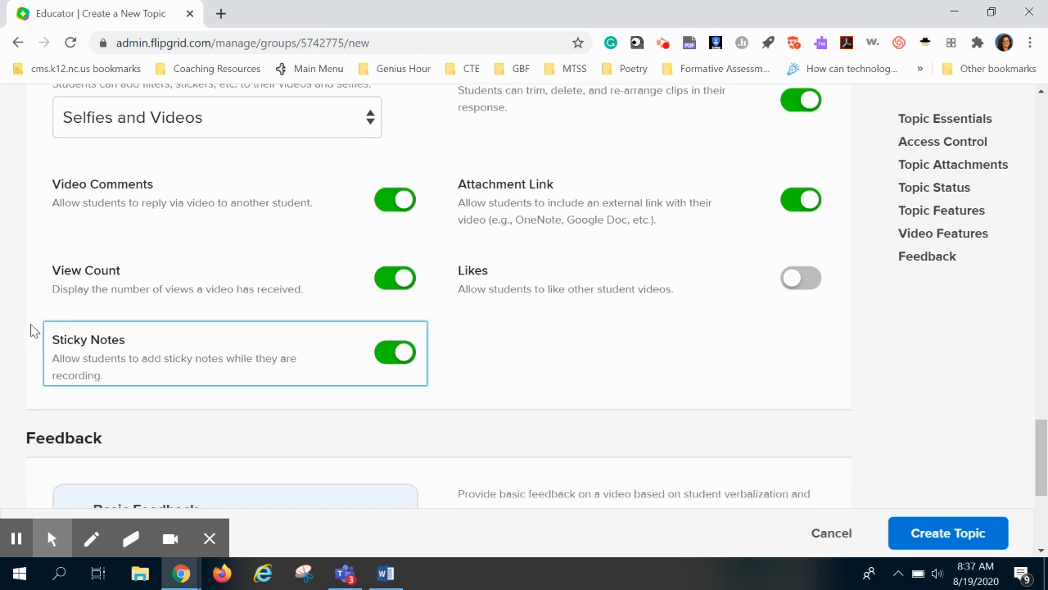
left_click(389, 205)
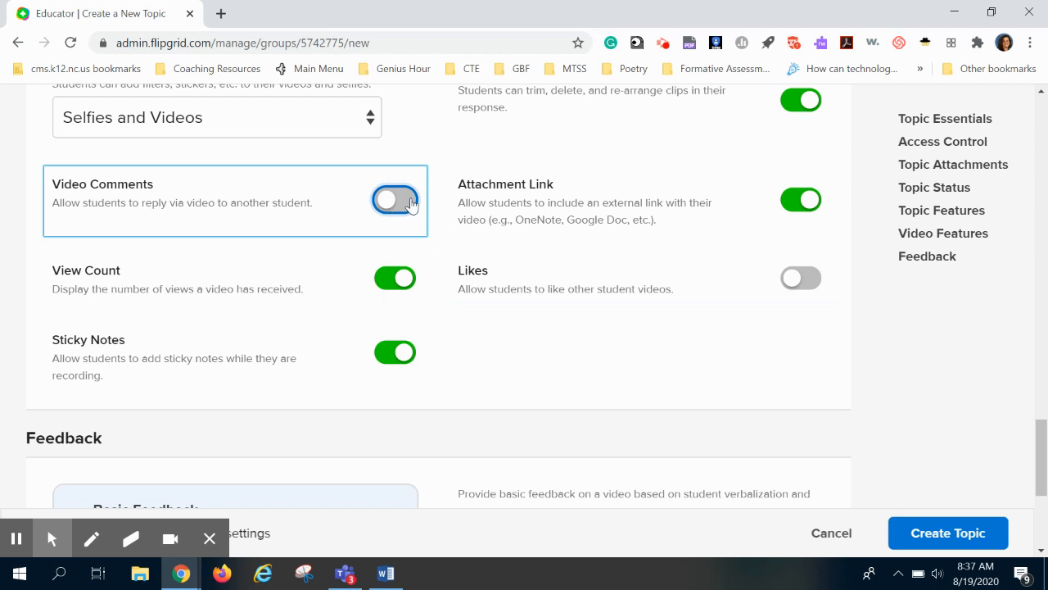
left_click(394, 202)
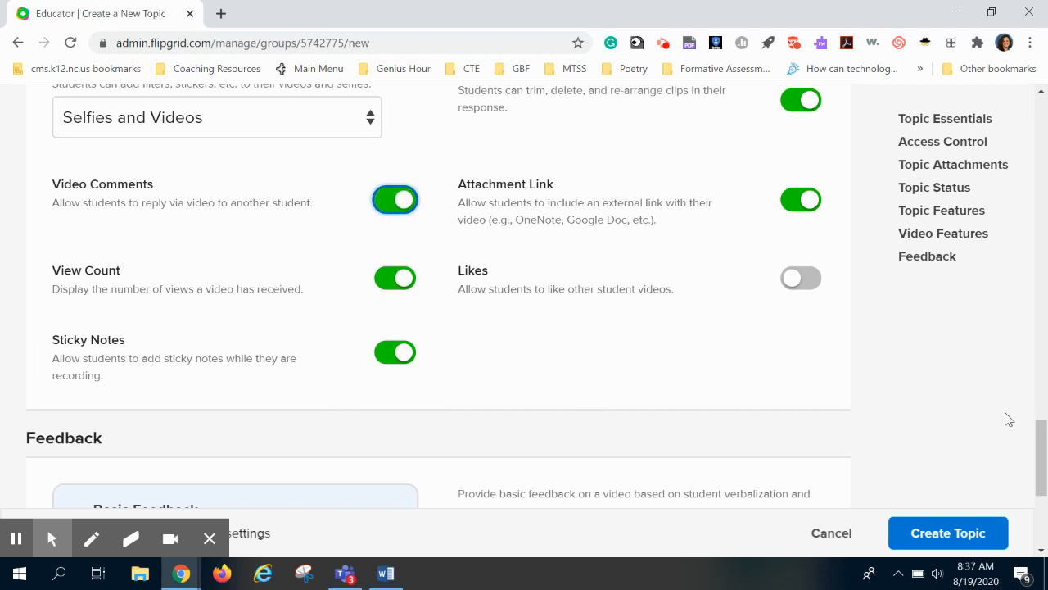
- Create the topic with Basic Feedback and dismiss the topic-ready sharing dialog
left_click_drag(1038, 427, 1035, 437)
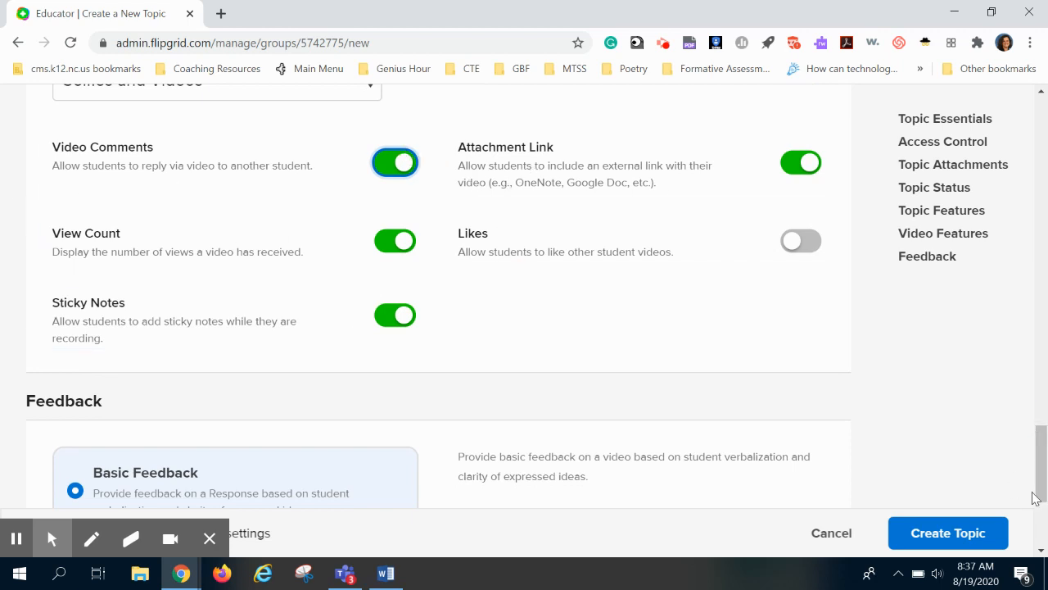
left_click_drag(1040, 440, 1031, 484)
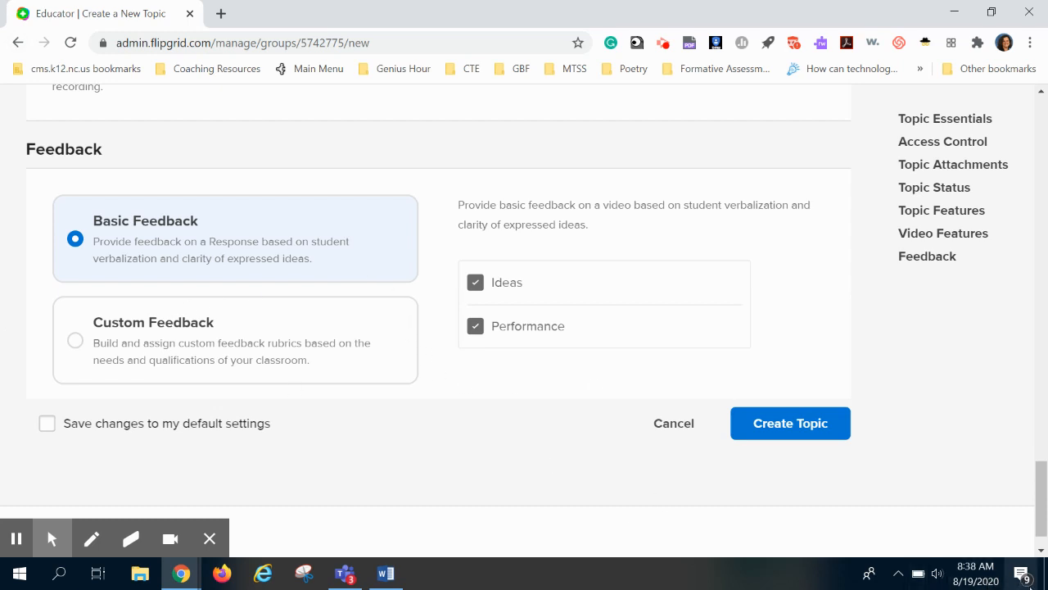
scroll(1041, 515, "down", 1)
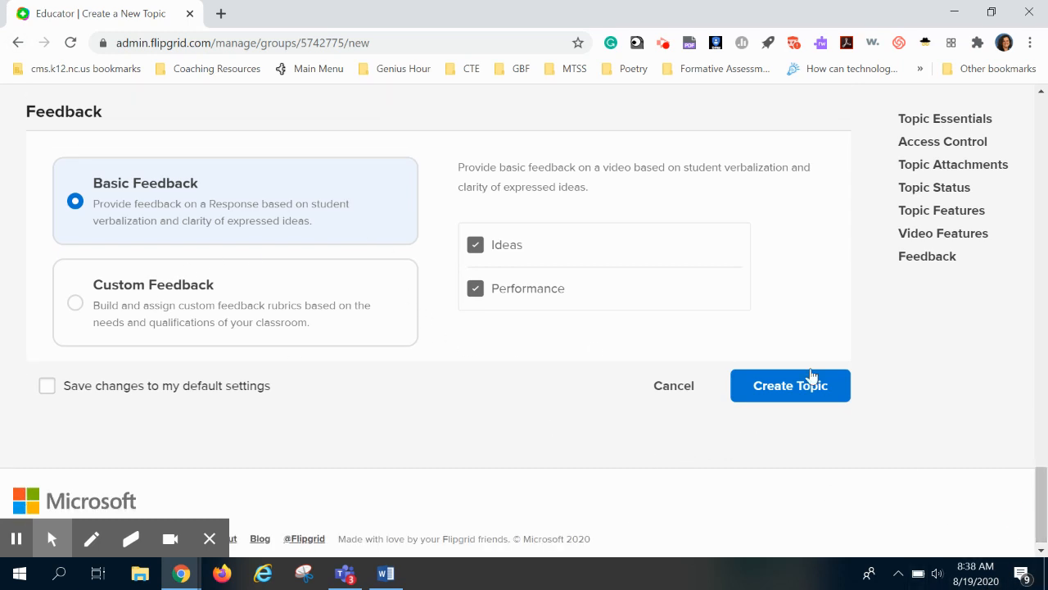
left_click(792, 384)
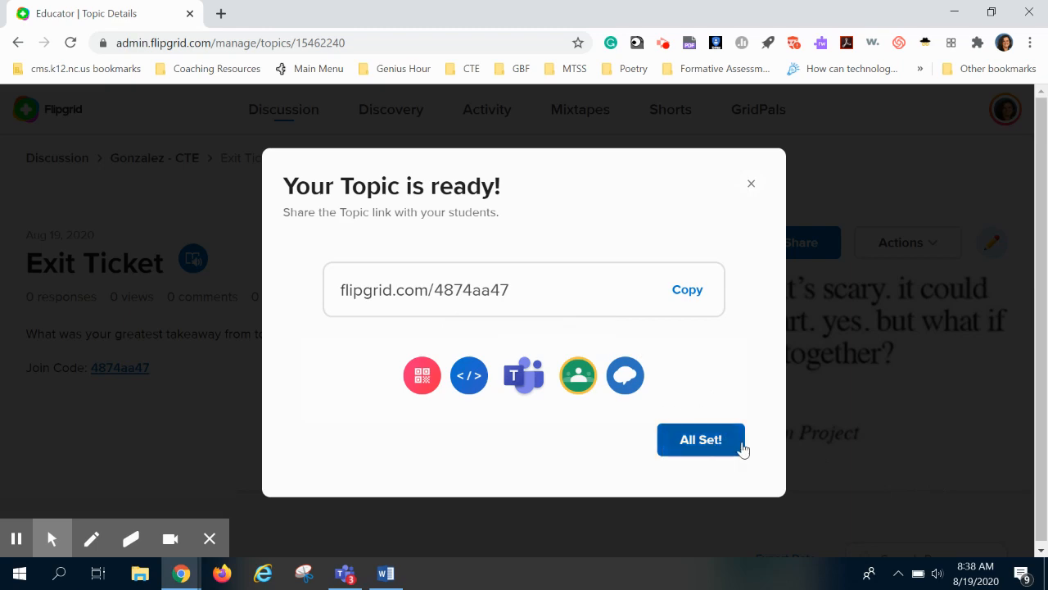
left_click(684, 439)
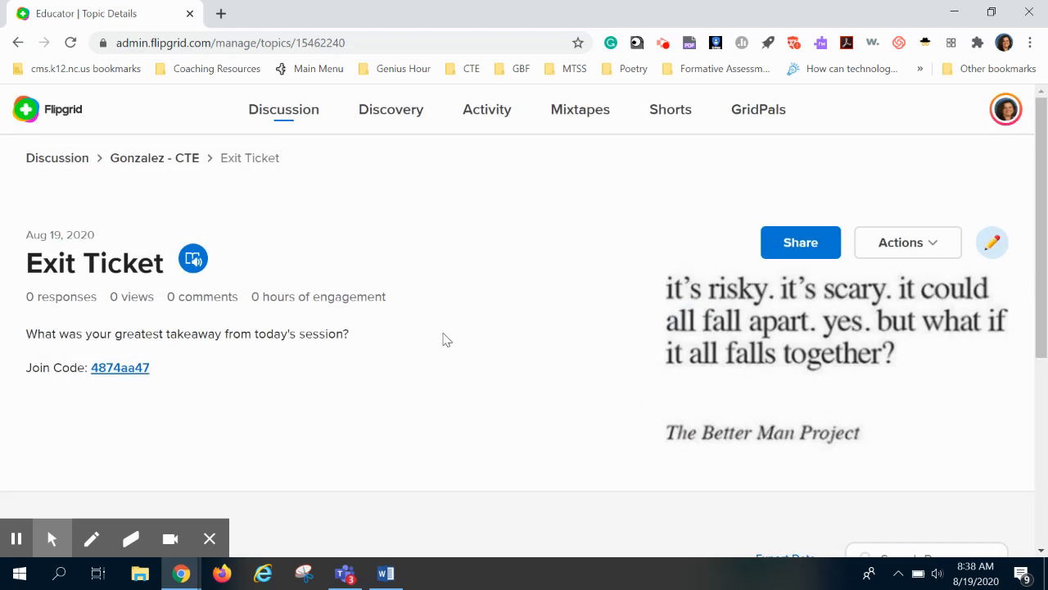
- Examine the new Exit Ticket topic page and its responses section
scroll(416, 299, "down", 1)
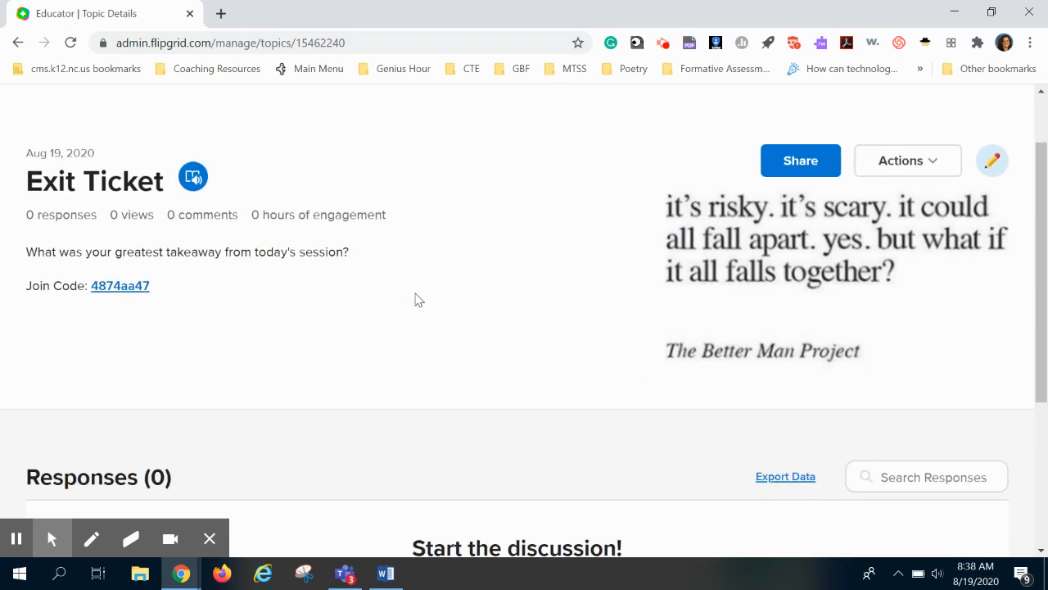
scroll(416, 300, "down", 2)
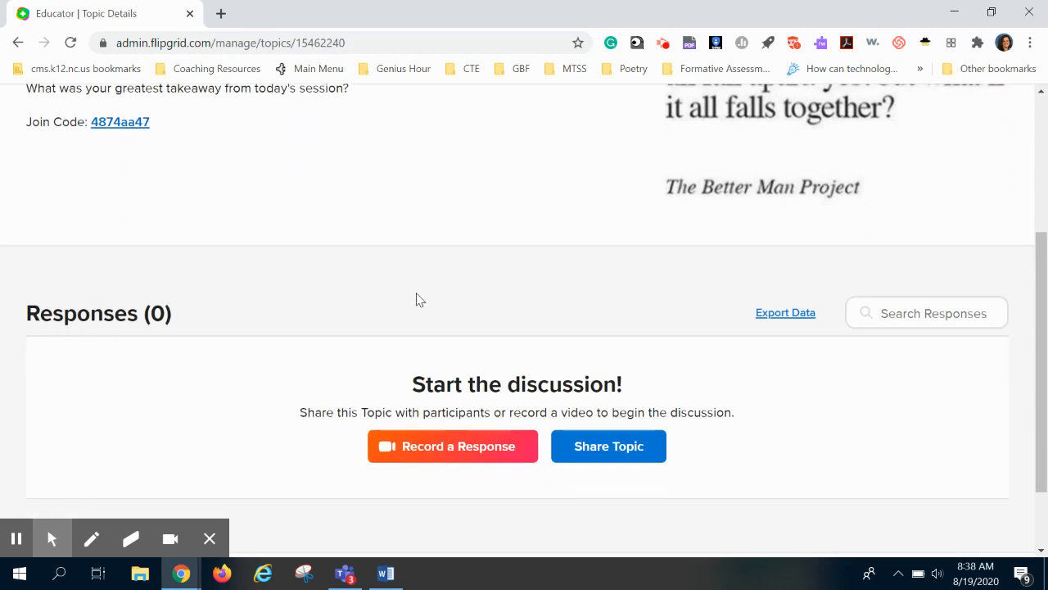
scroll(416, 300, "up", 3)
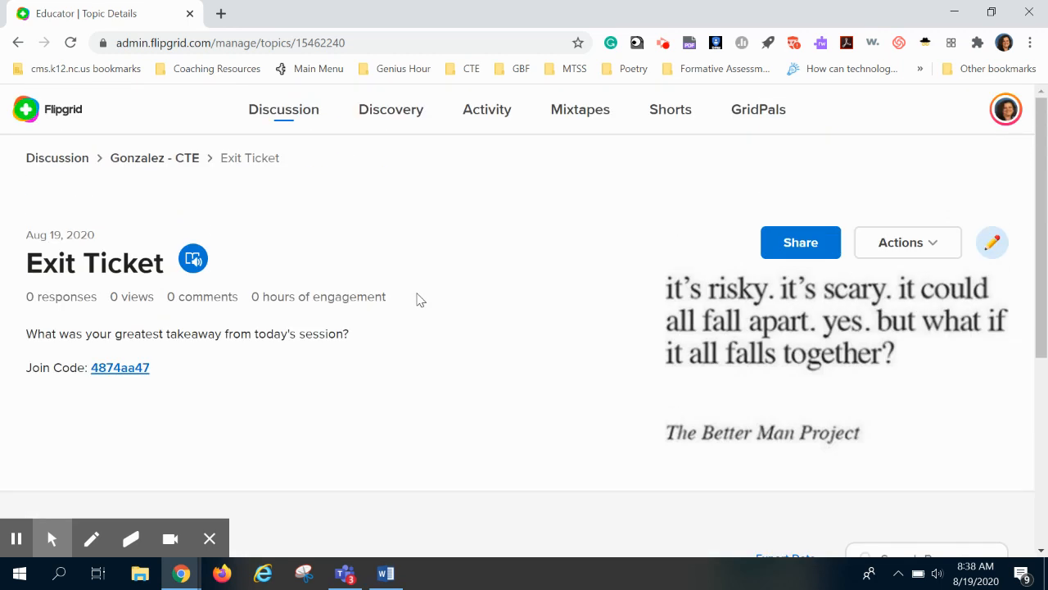